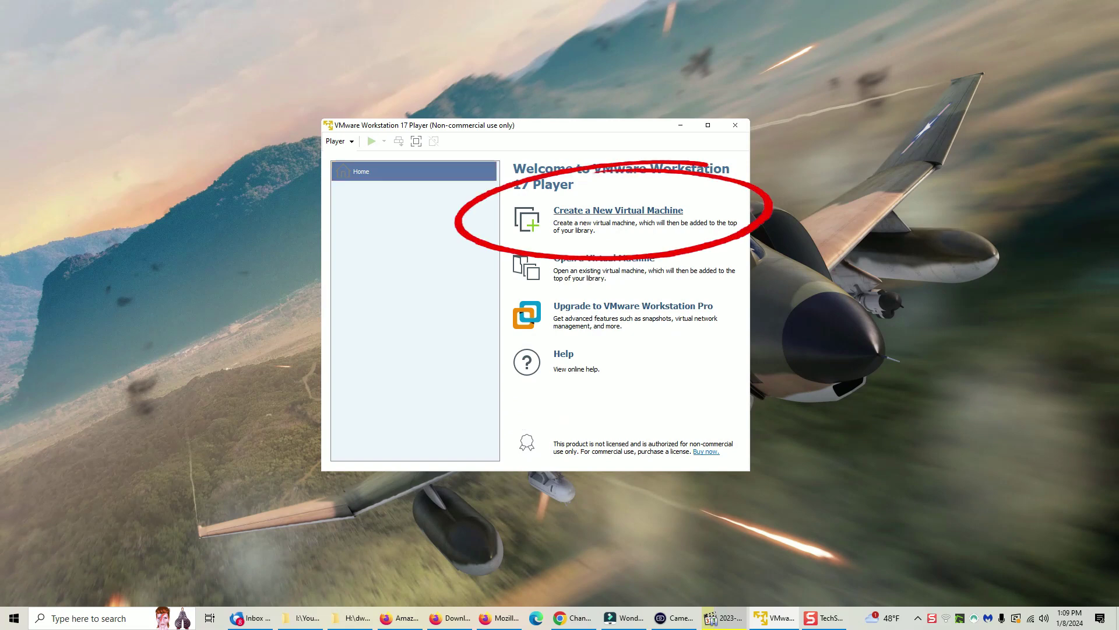
Start a new virtual machine from the Win11_English_x64v1.iso installer image.
click(618, 210)
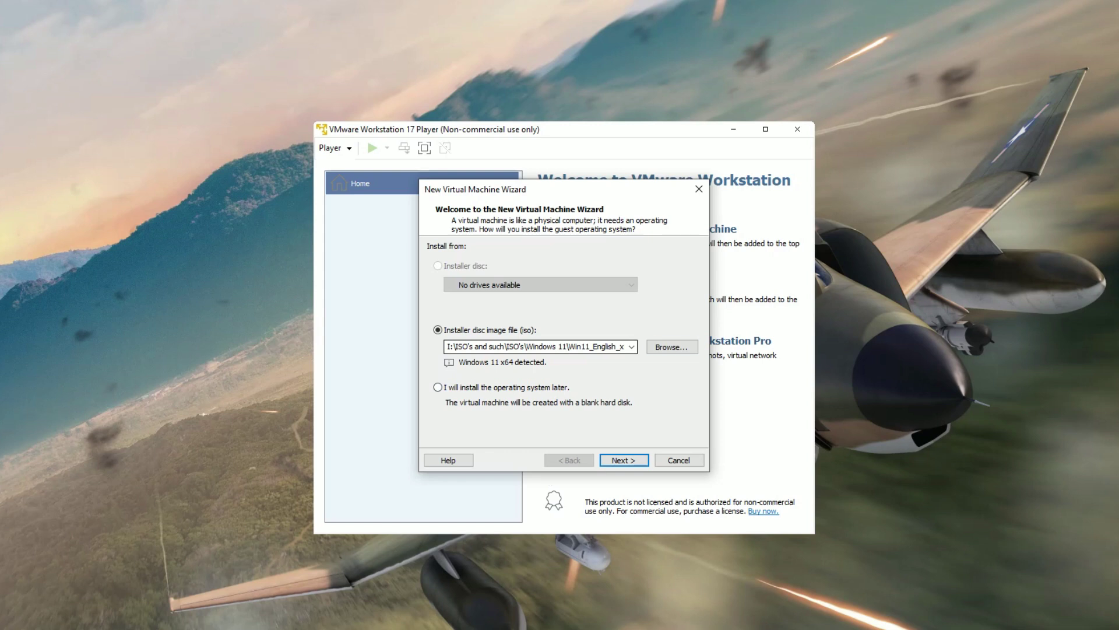
click(671, 347)
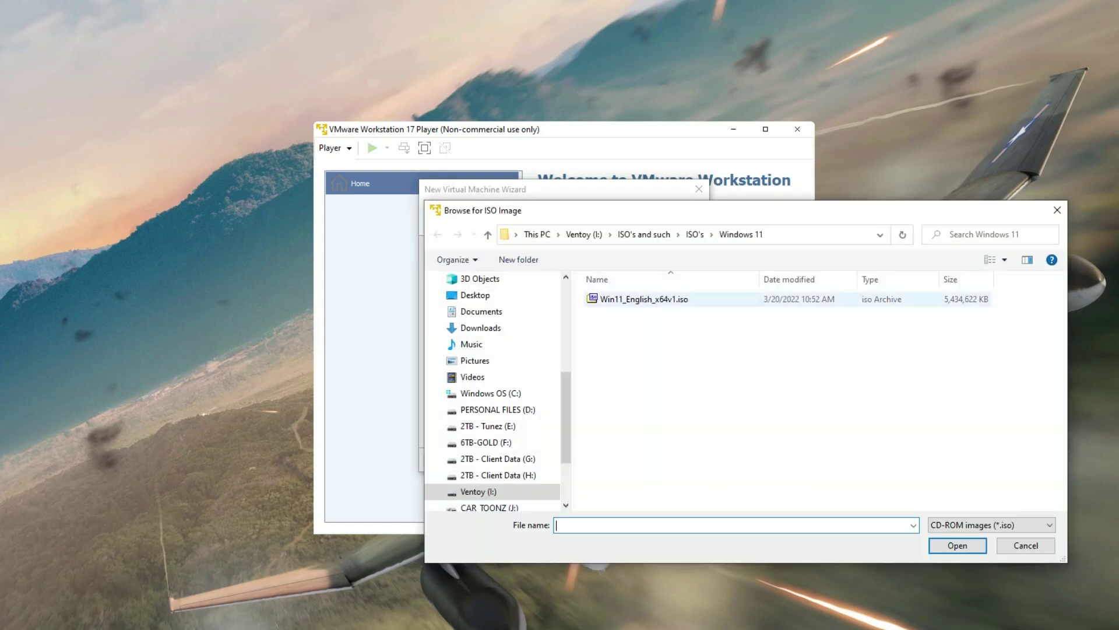
click(644, 299)
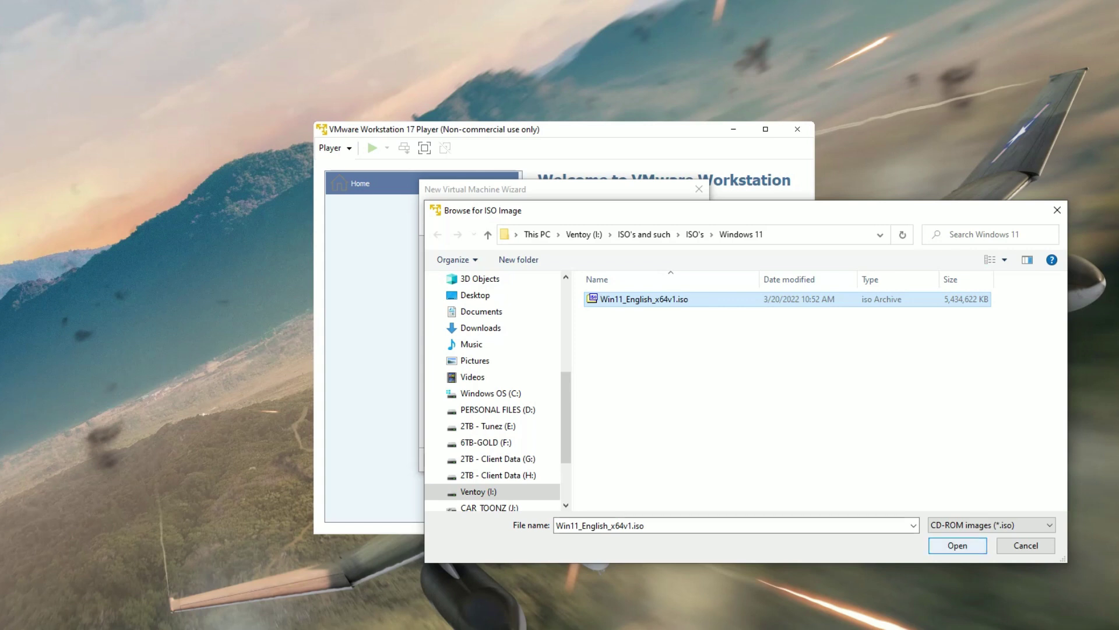
click(957, 545)
Change the VM's storage location to drive n: and continue to encryption.
click(624, 460)
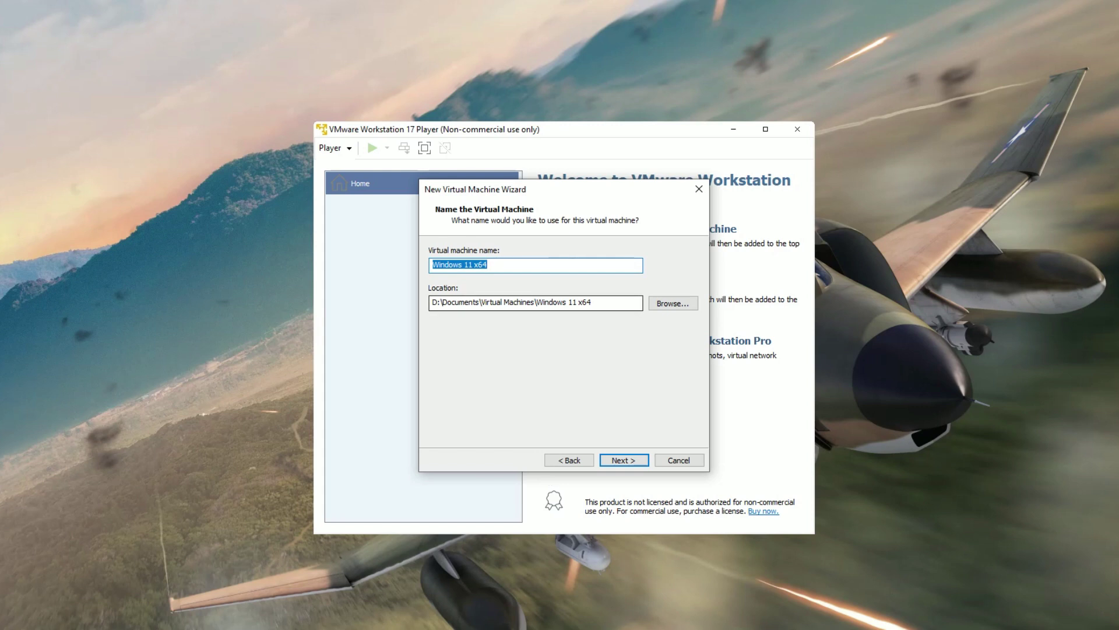
double_click(435, 302)
text(n)
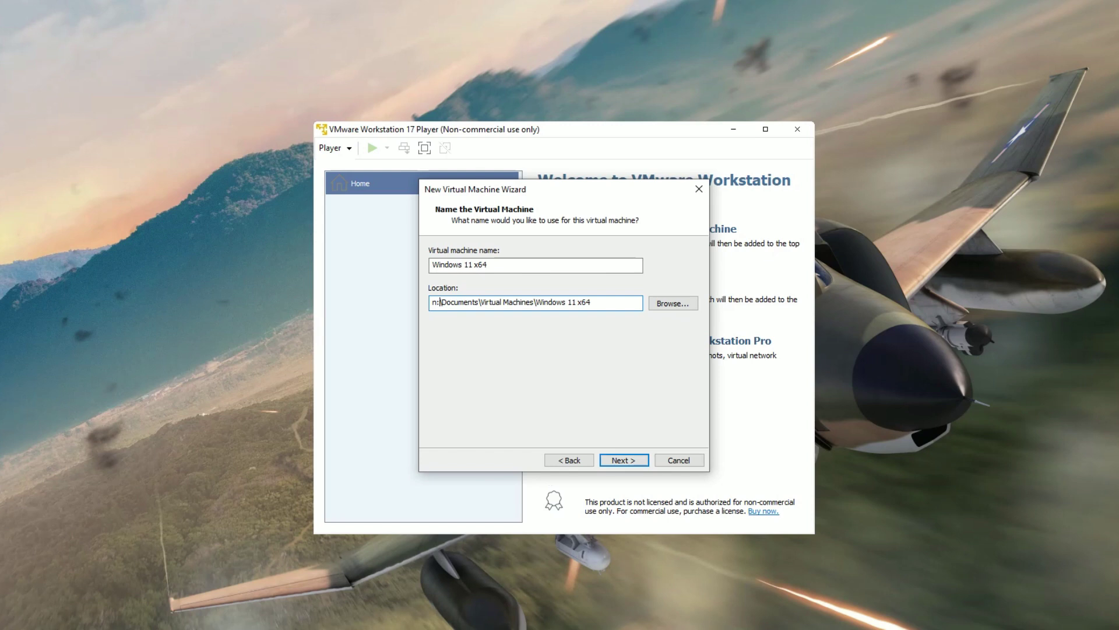
key(Return)
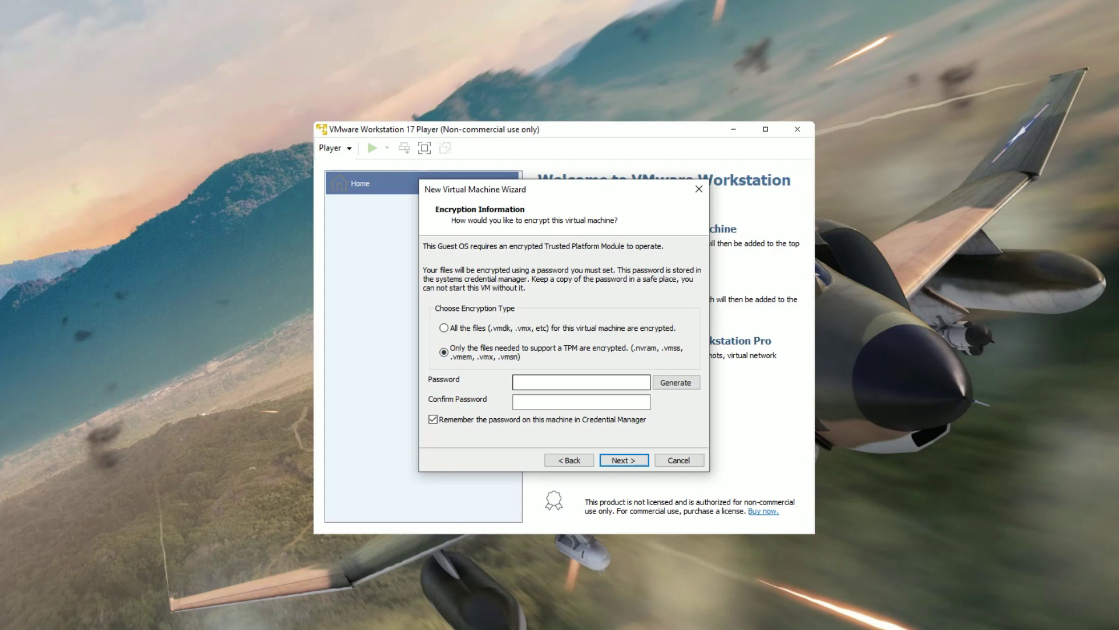
Enter and confirm an encryption password for the VM's TPM.
click(581, 382)
text(12345678)
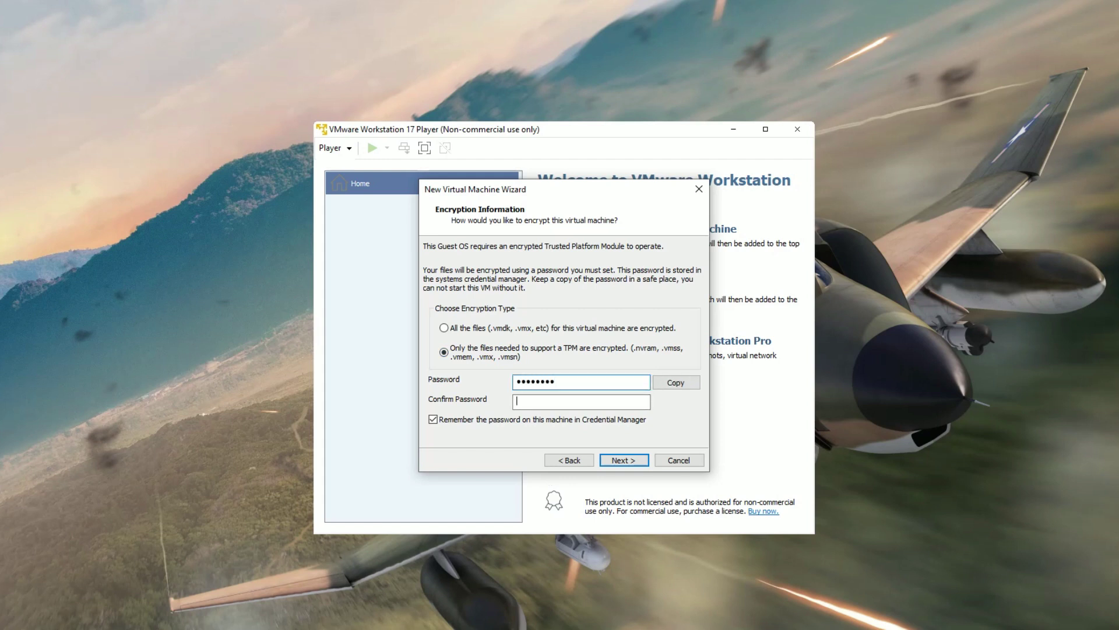
text(12345678)
key(Return)
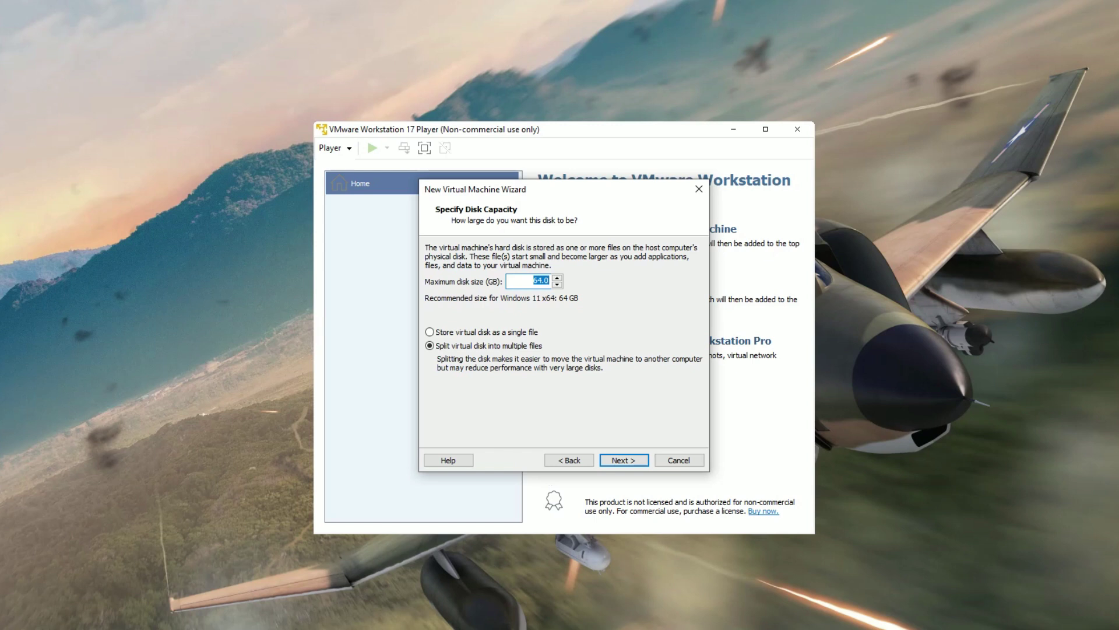
Give the VM a 70 GB disk stored as a single file.
text(70)
key(Tab)
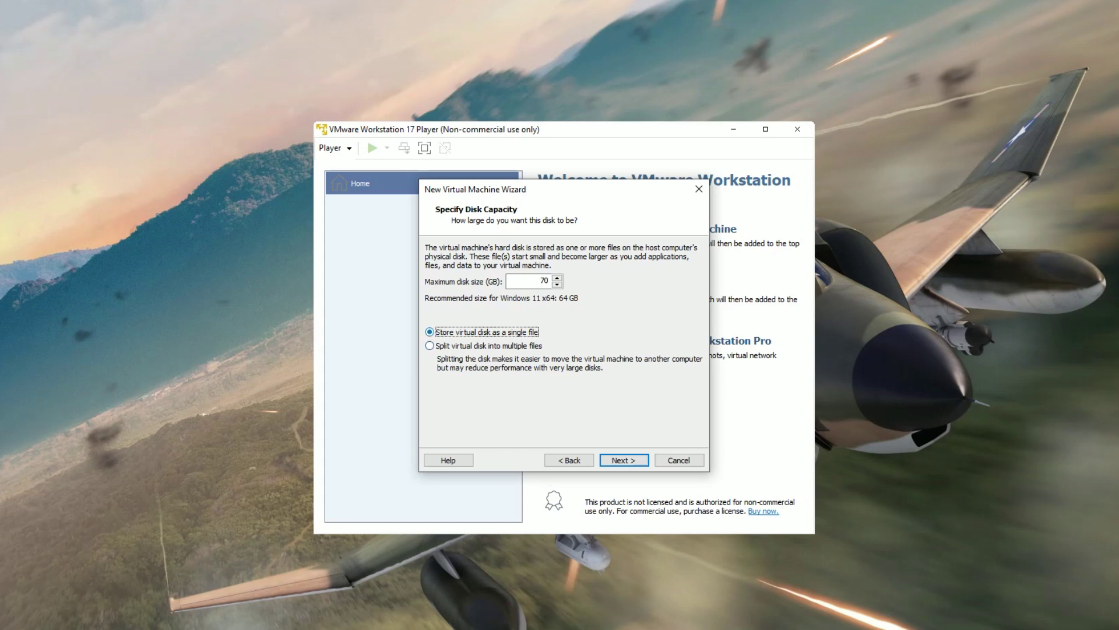
key(Return)
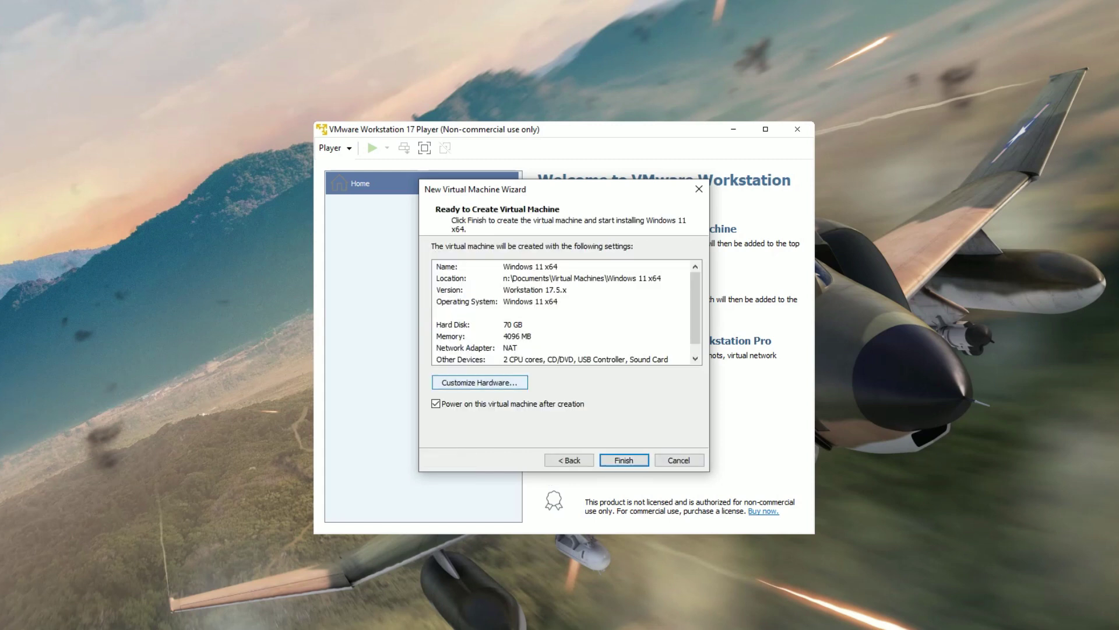
Set the new VM to 4 processor cores in Customize Hardware.
key(alt+c)
click(356, 150)
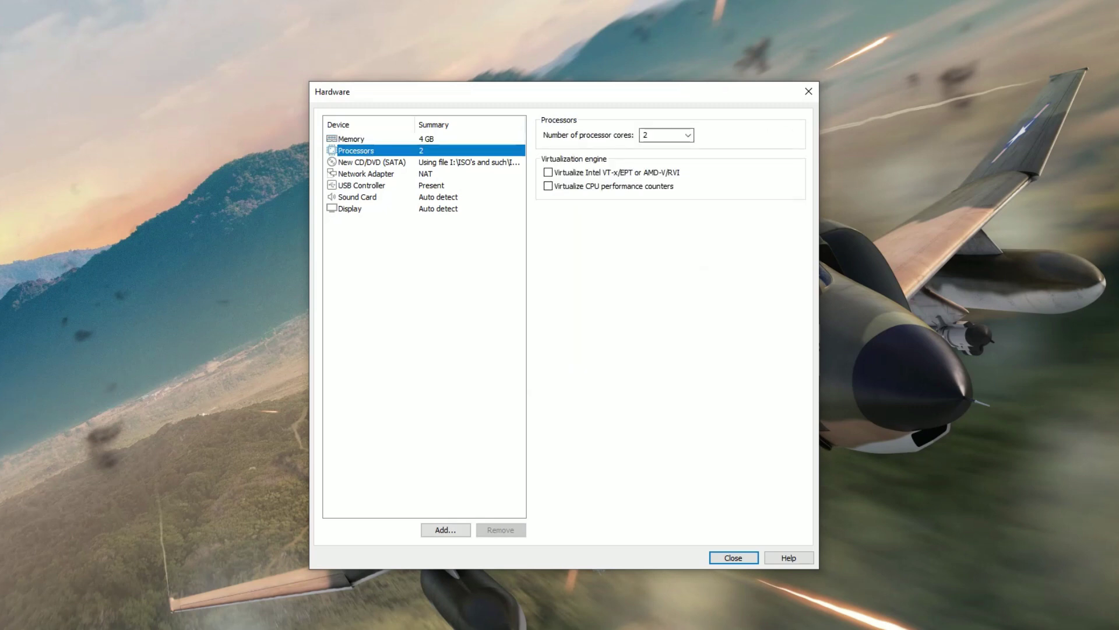
key(Tab)
key(alt+Down)
key(Return)
key(shift+Tab)
Raise the VM memory from 4 GB to 8192 MB and return to the summary.
click(366, 173)
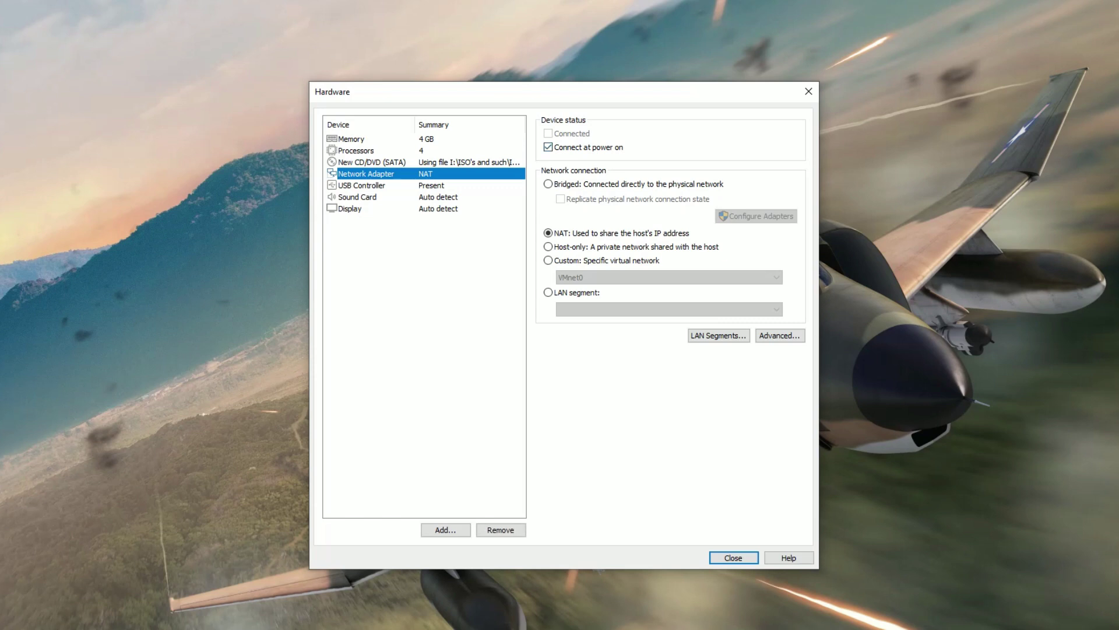
click(350, 209)
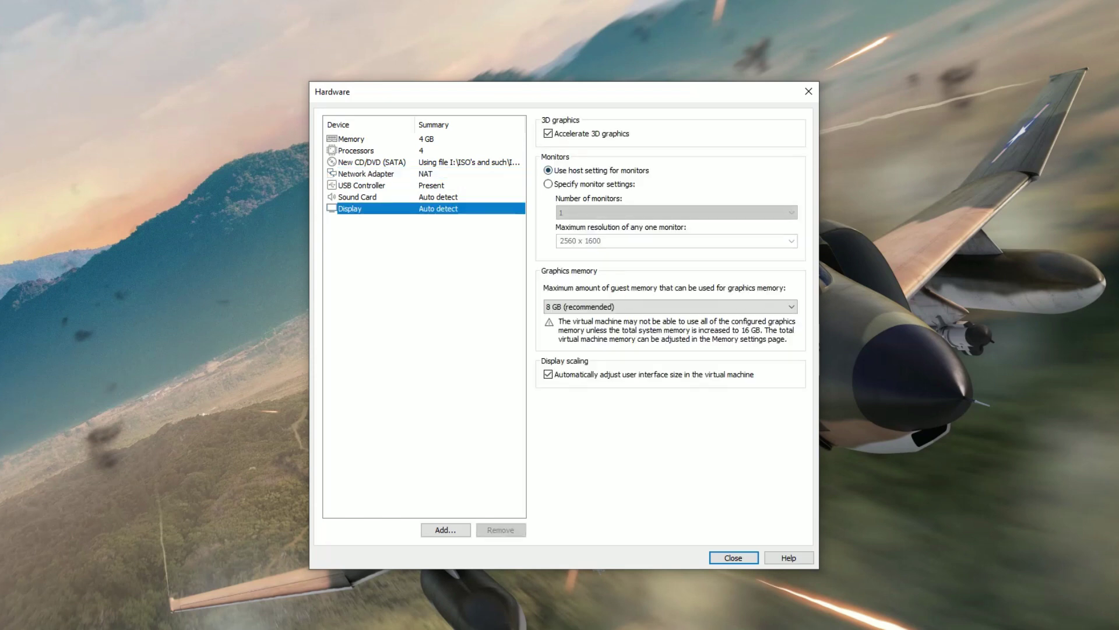
click(351, 139)
drag(585, 247, 585, 235)
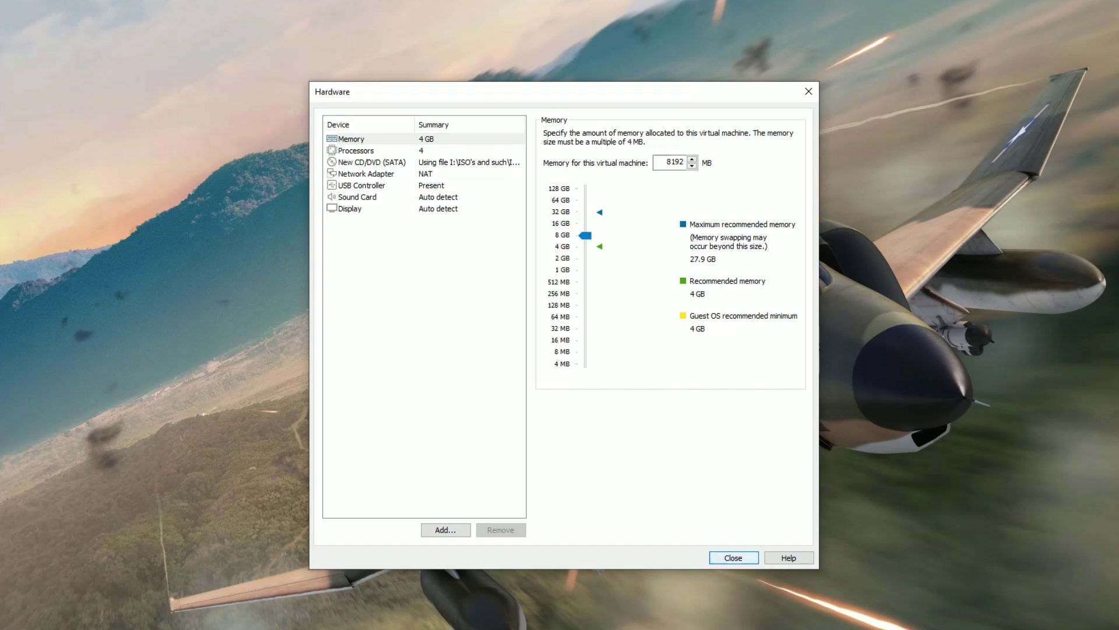
key(Return)
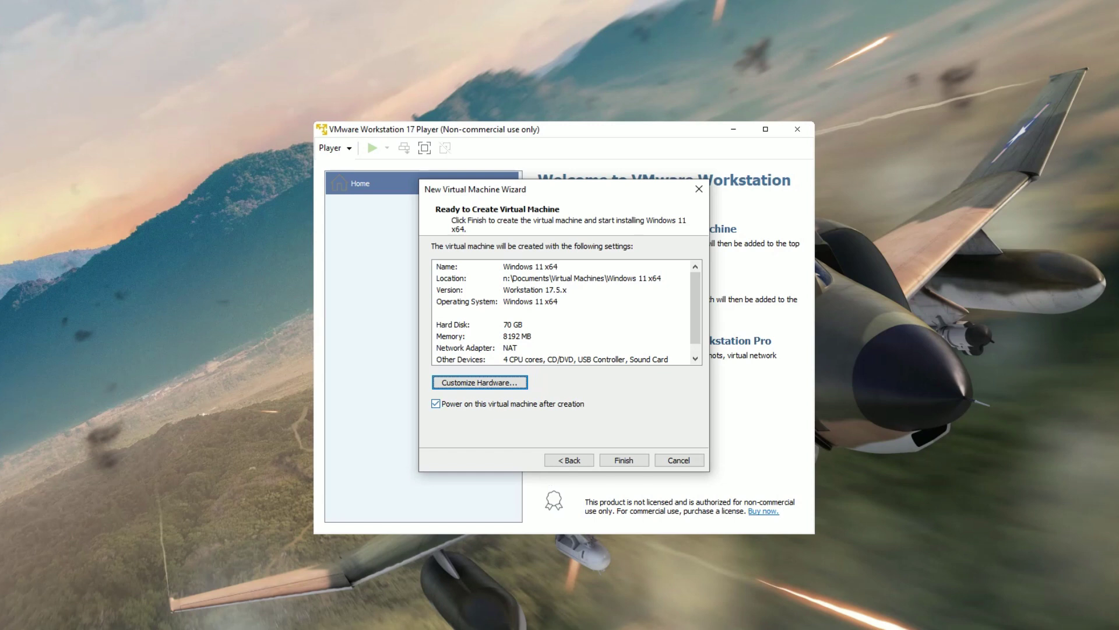
Finish the wizard so the Windows 11 x64 VM is created and powered on.
click(623, 460)
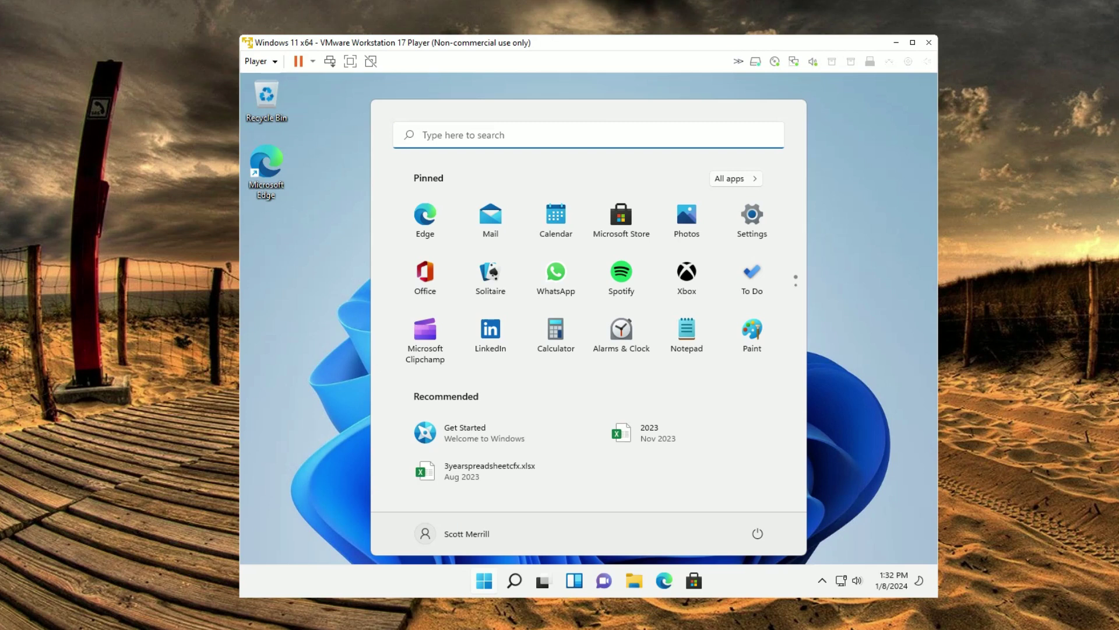
Open File Explorer in the guest and show This PC with Local Disk (C:) at 69.2 GB.
click(851, 183)
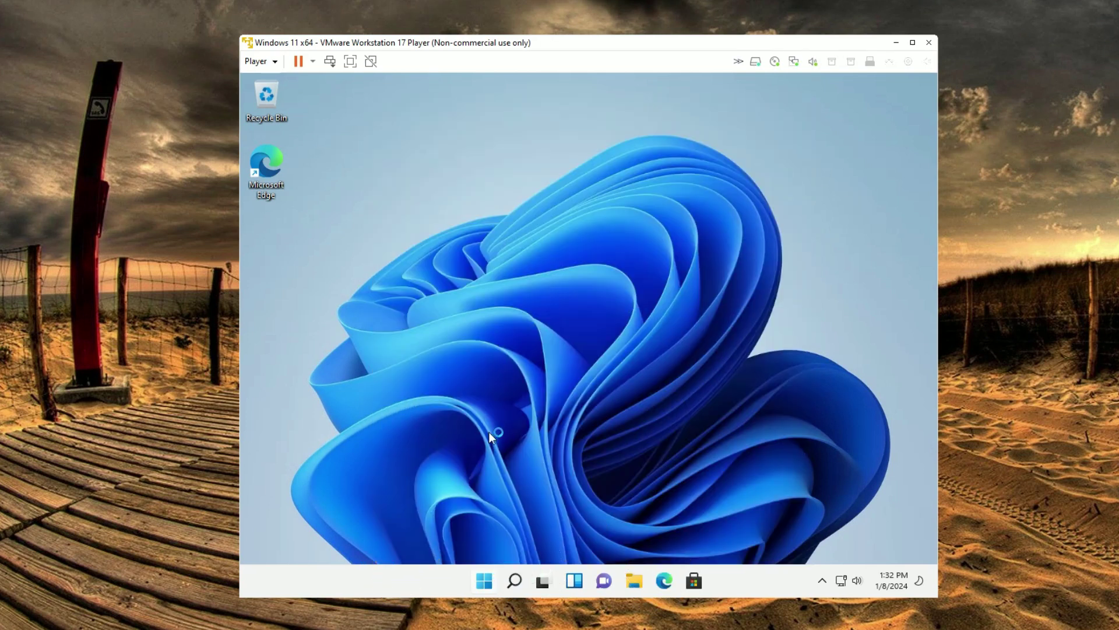
click(484, 581)
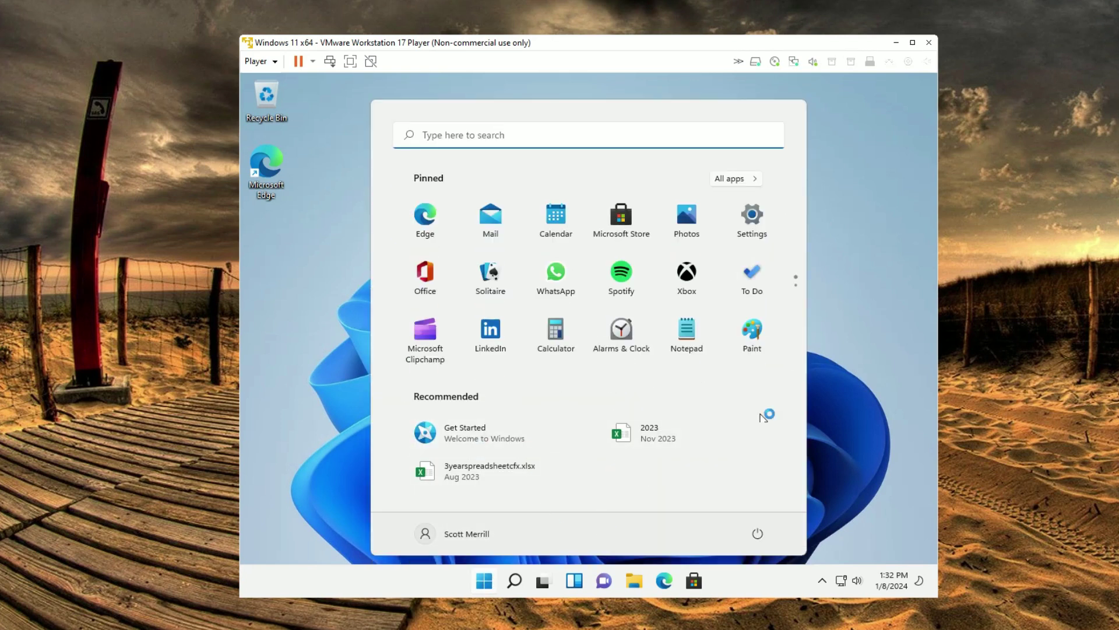
click(264, 594)
key(super)
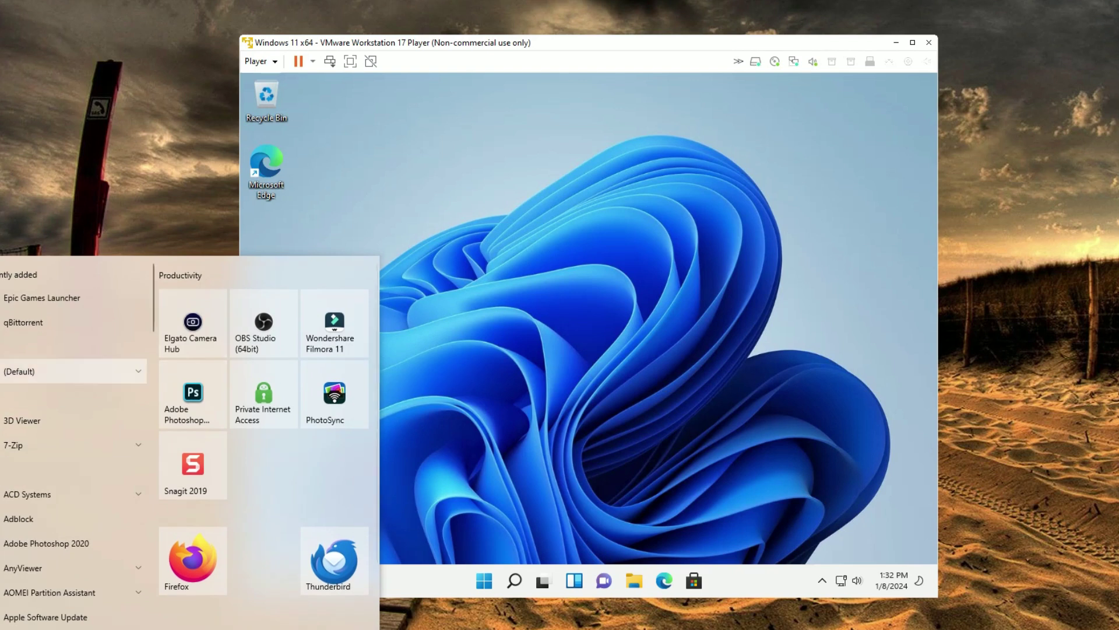
key(super)
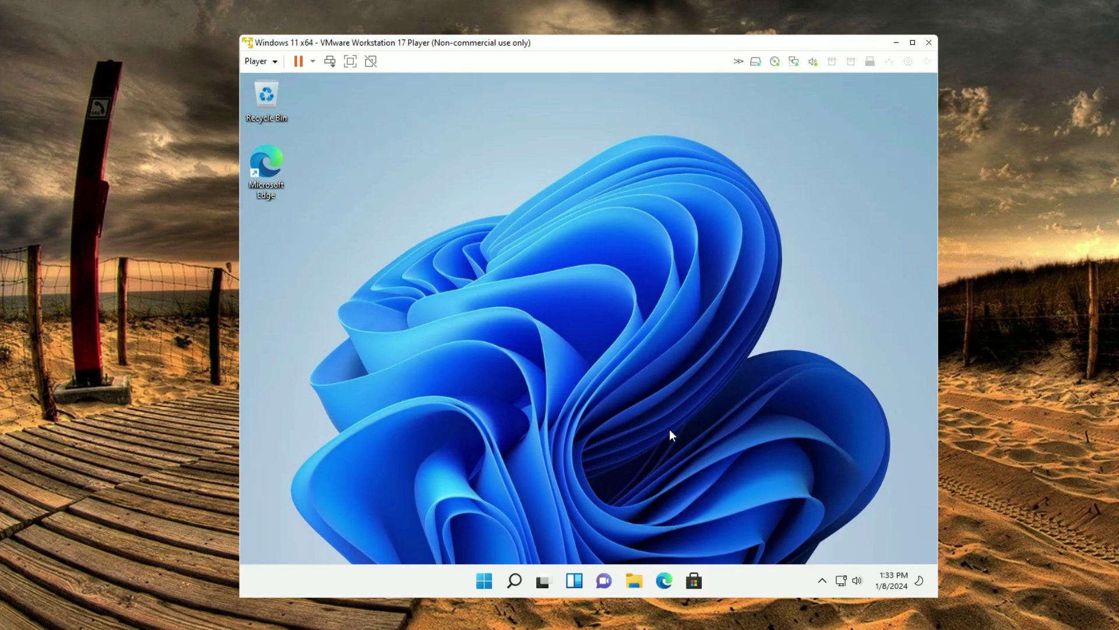
key(super+e)
click(394, 409)
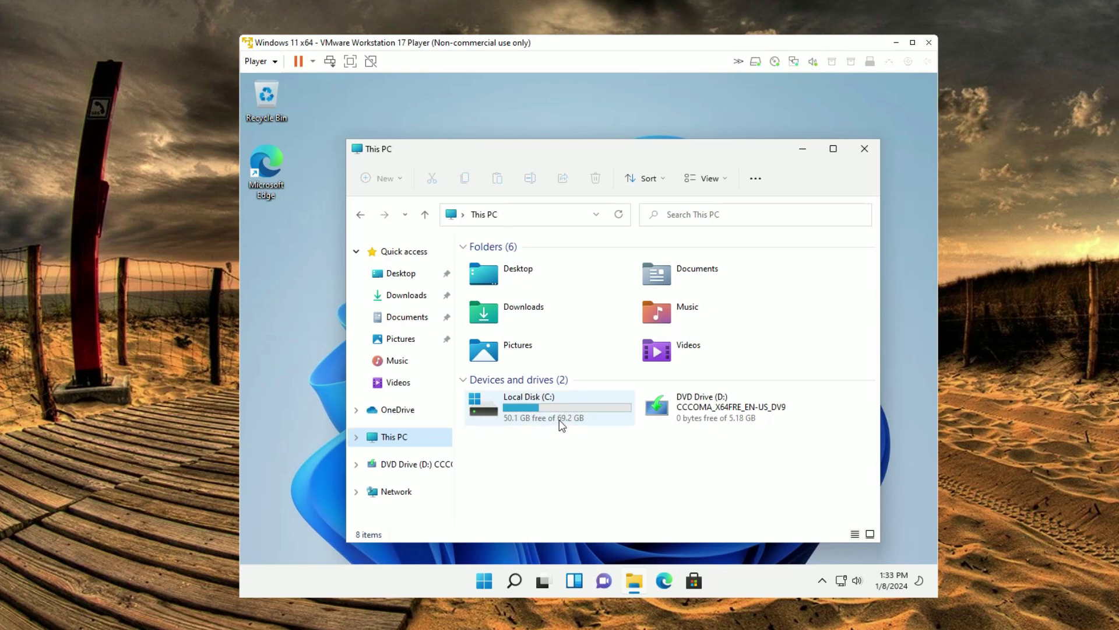
Browse into Local Disk (C:), go back to This PC, and close File Explorer.
double_click(565, 422)
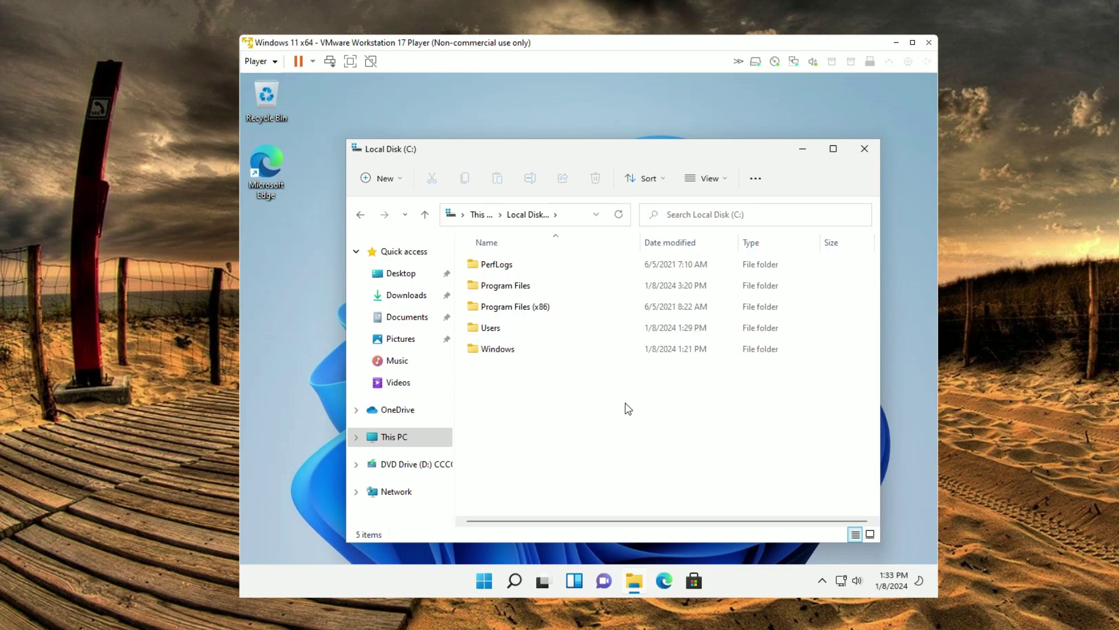
click(361, 215)
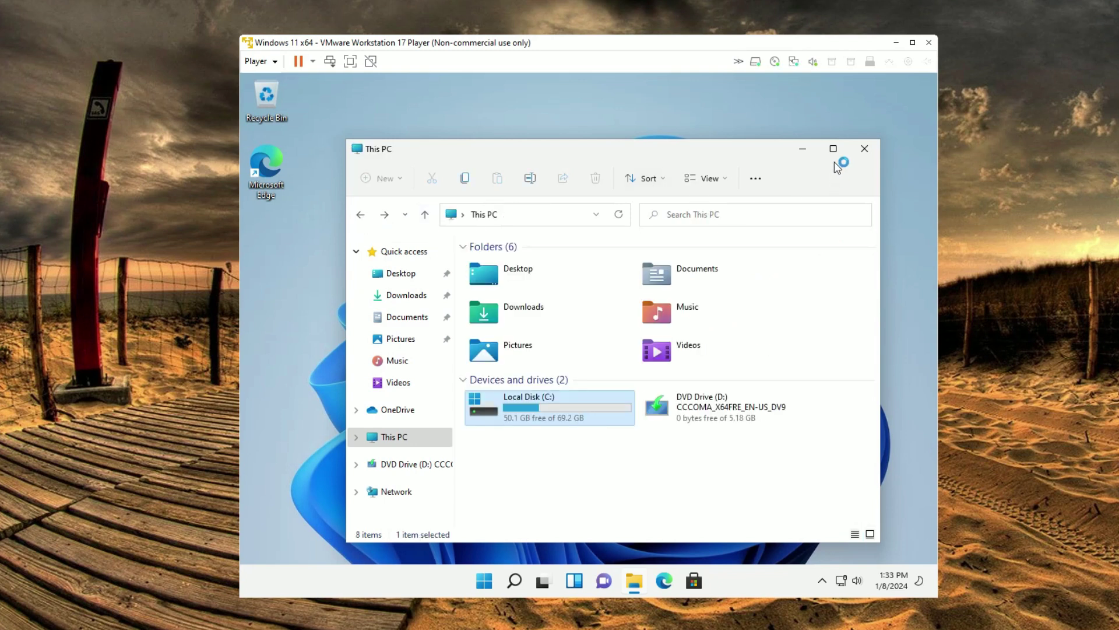
click(863, 150)
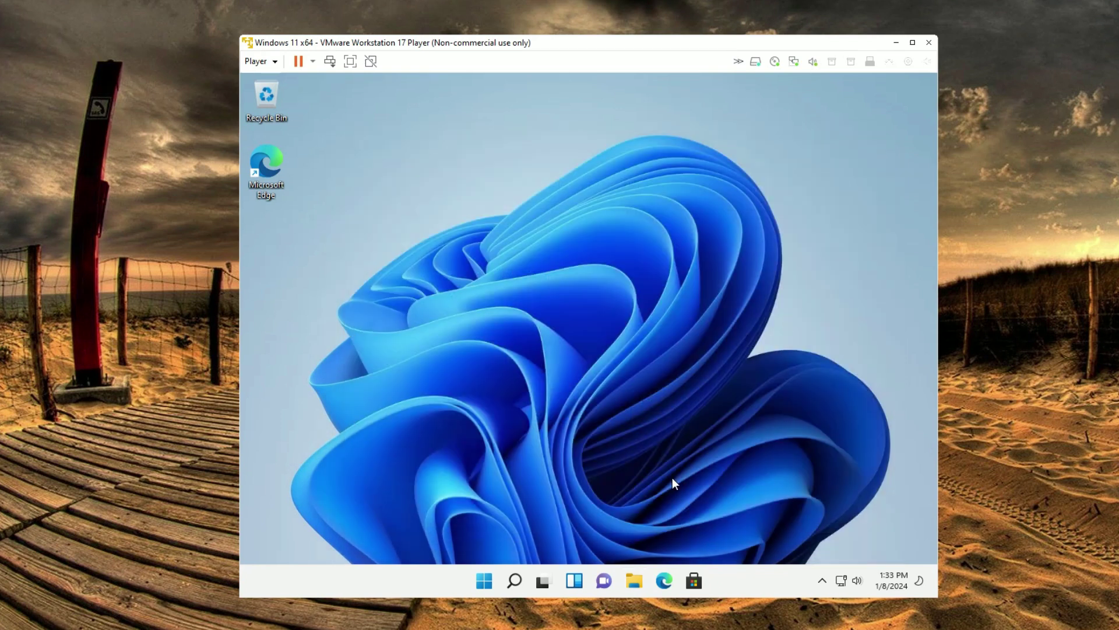
Launch Microsoft Edge from the guest's All apps list and scroll the Amazon home page.
click(484, 580)
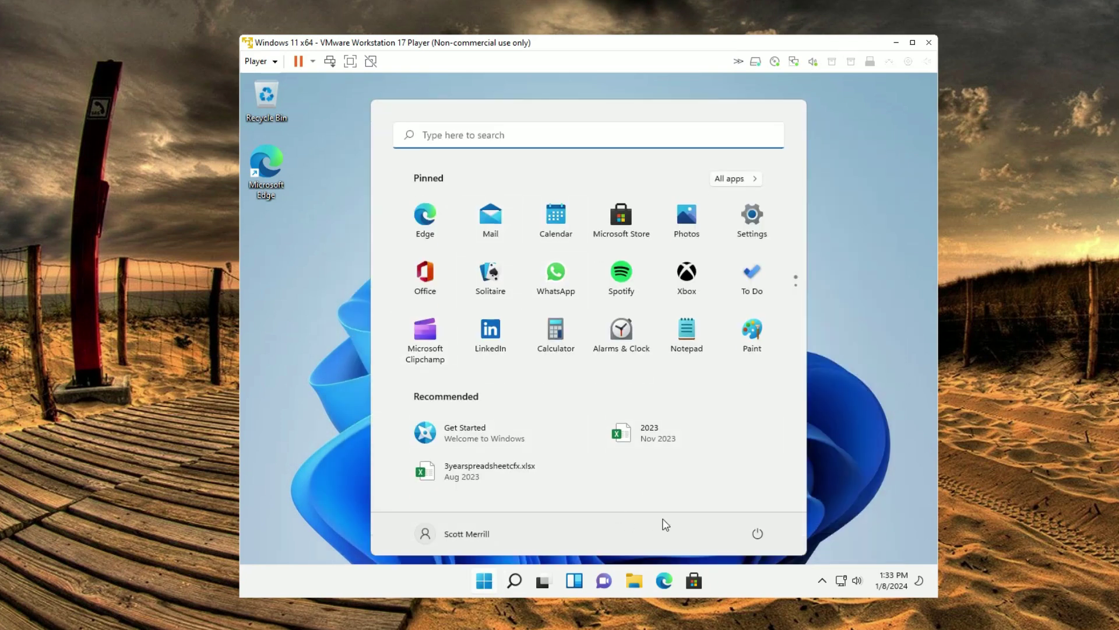
click(732, 179)
scroll(720, 289, down, 15)
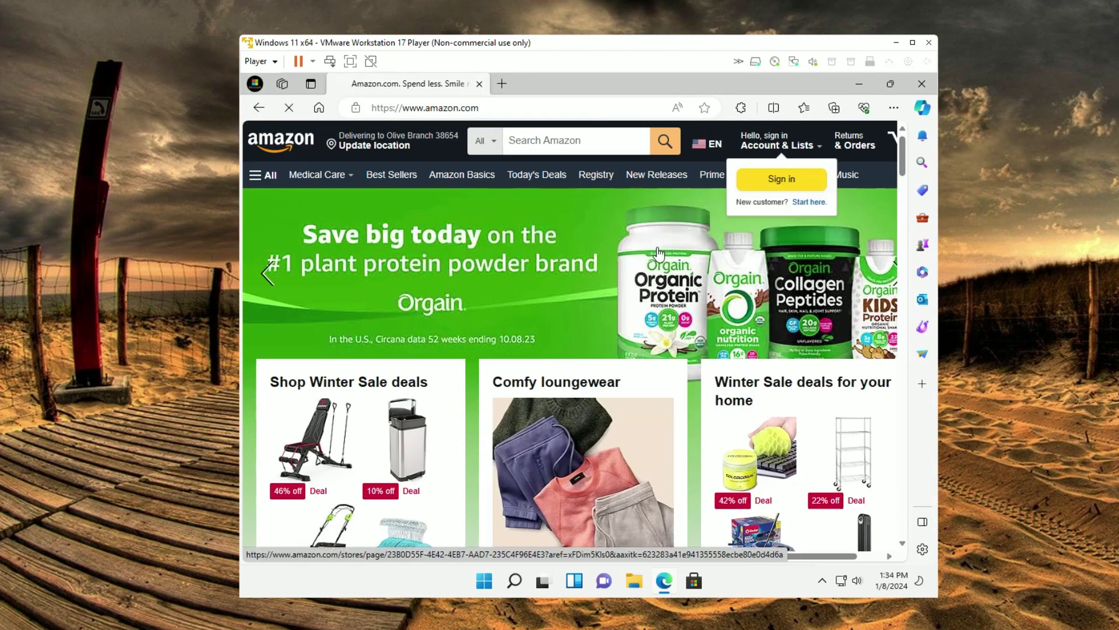
scroll(786, 338, down, 8)
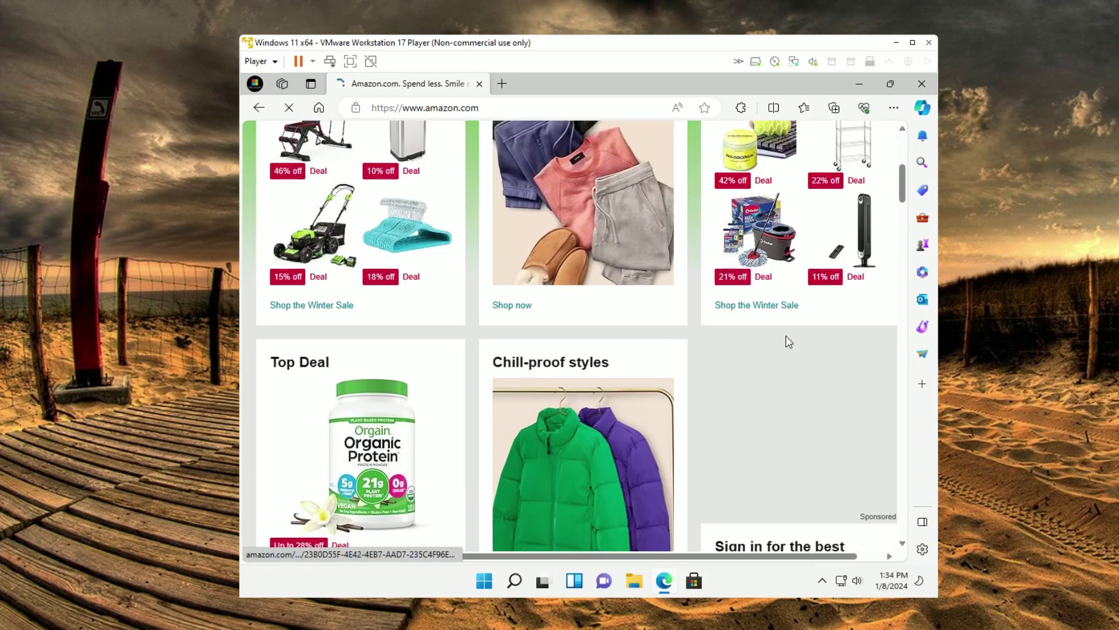
scroll(775, 345, up, 8)
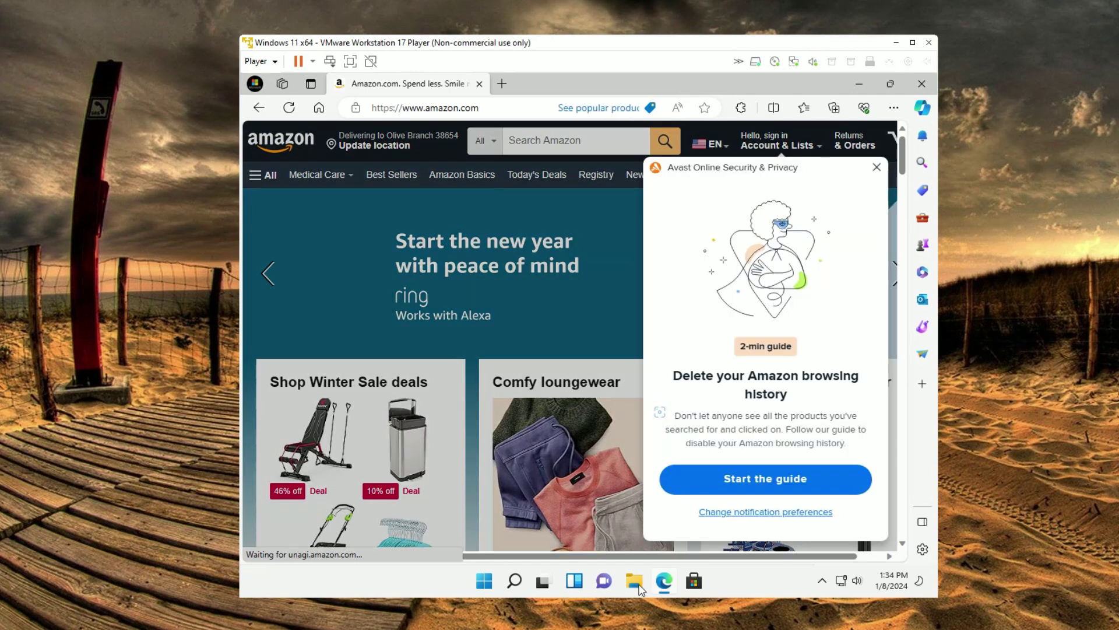
Close Edge in the guest, then open and close the Settings app.
key(alt+F4)
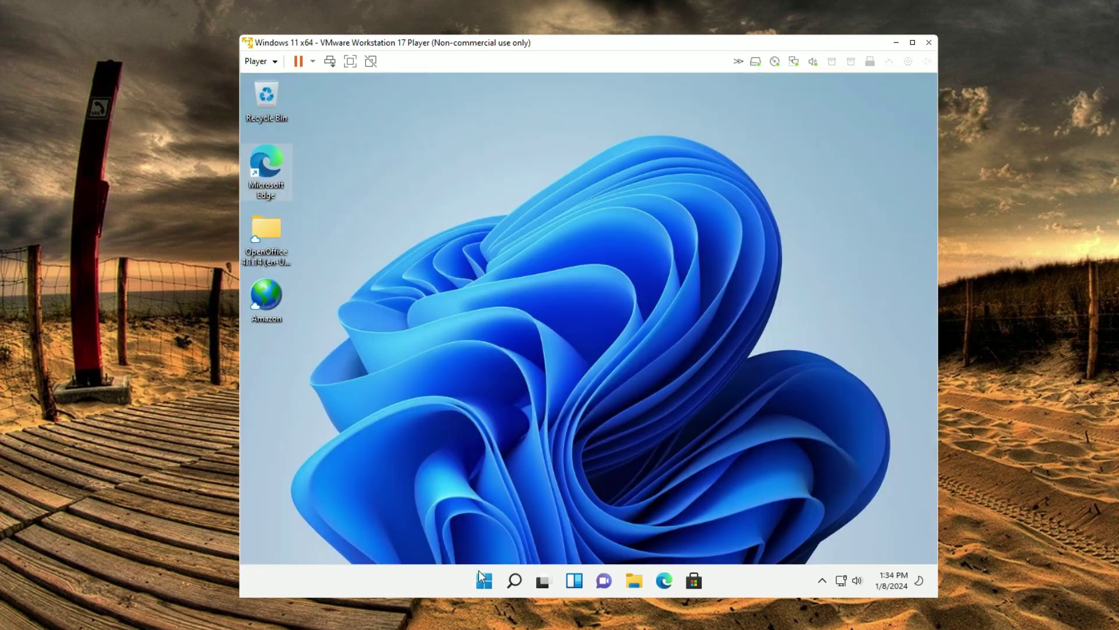
click(483, 583)
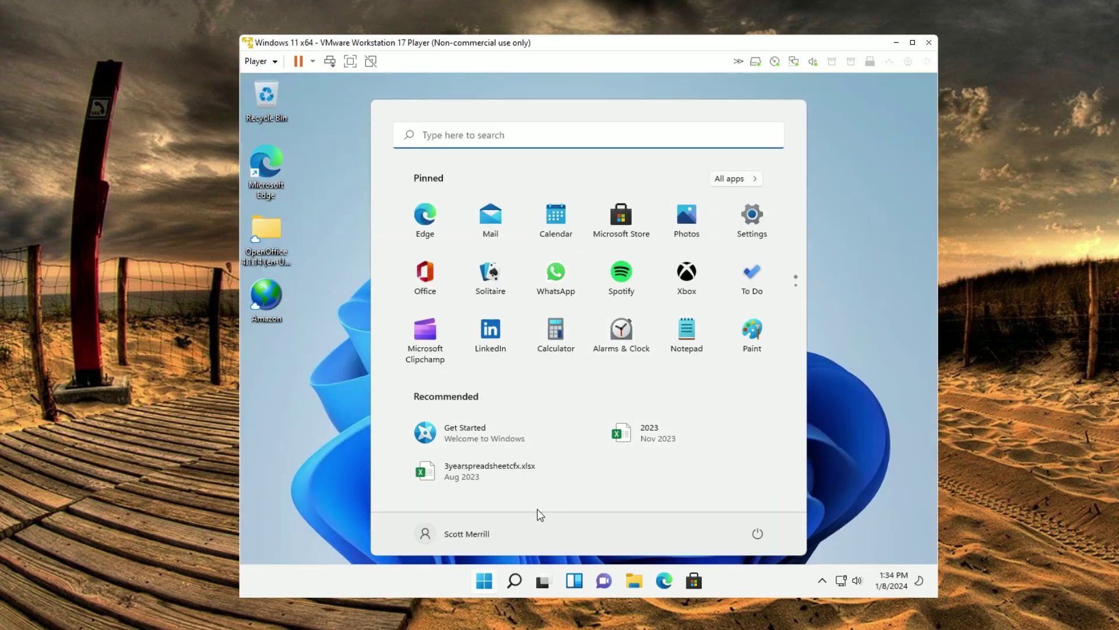
click(752, 218)
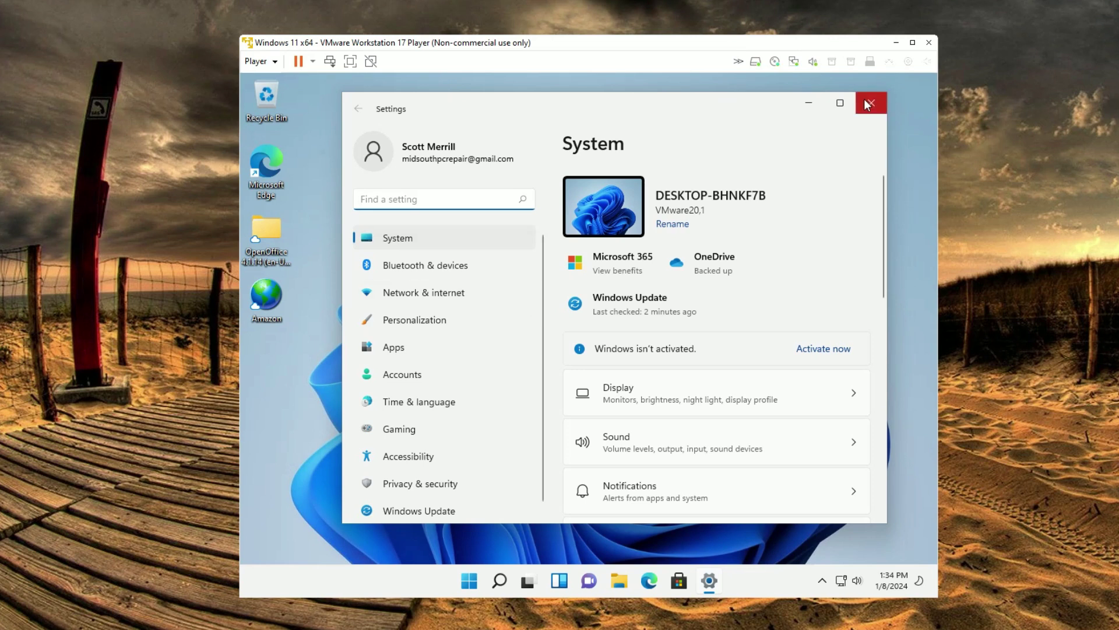
click(870, 103)
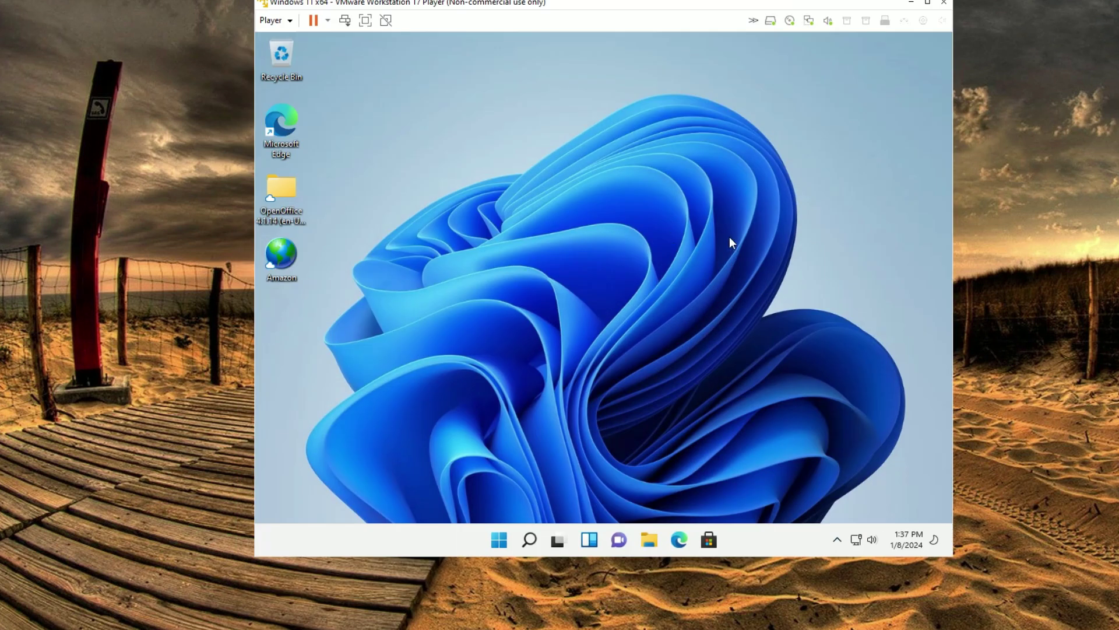
Change the guest's display resolution to 1920 × 1440 and keep the change.
right_click(733, 242)
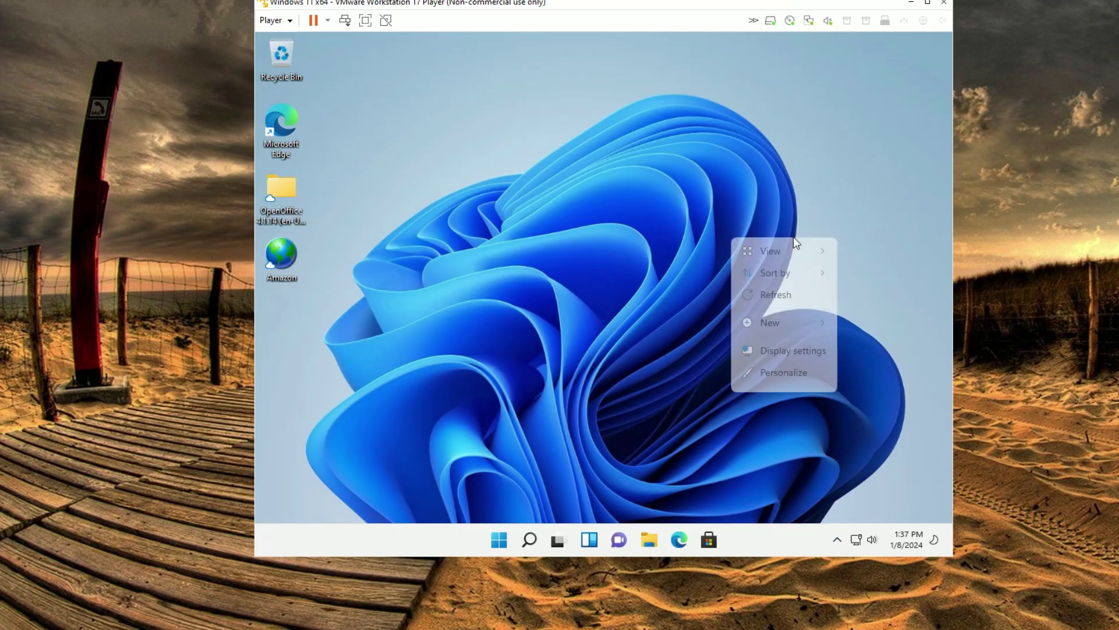
click(800, 353)
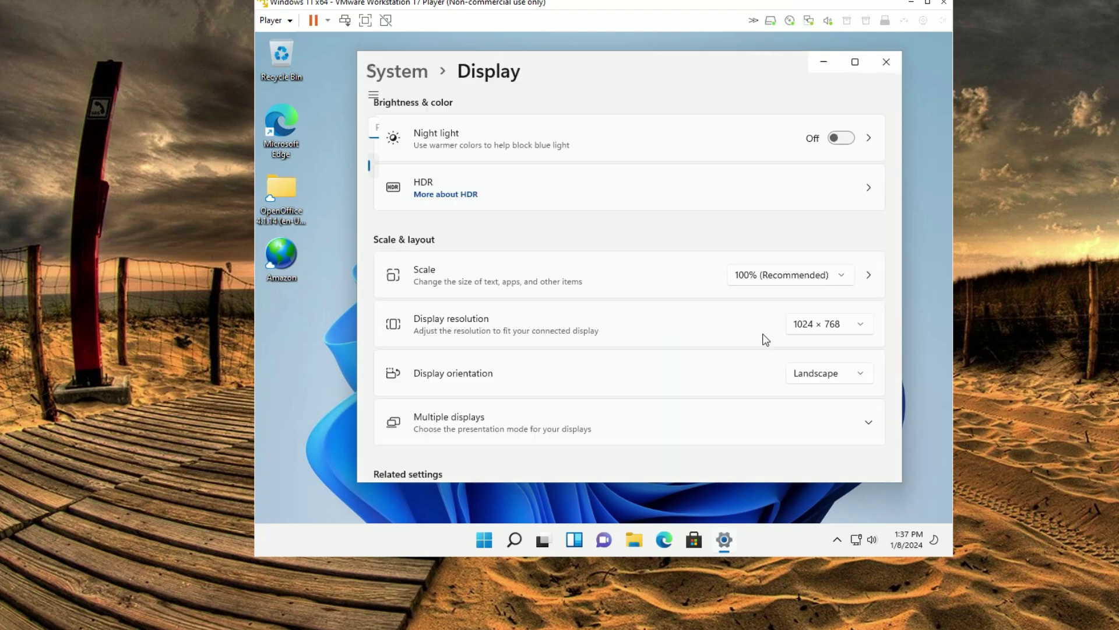
click(828, 324)
scroll(870, 158, up, 5)
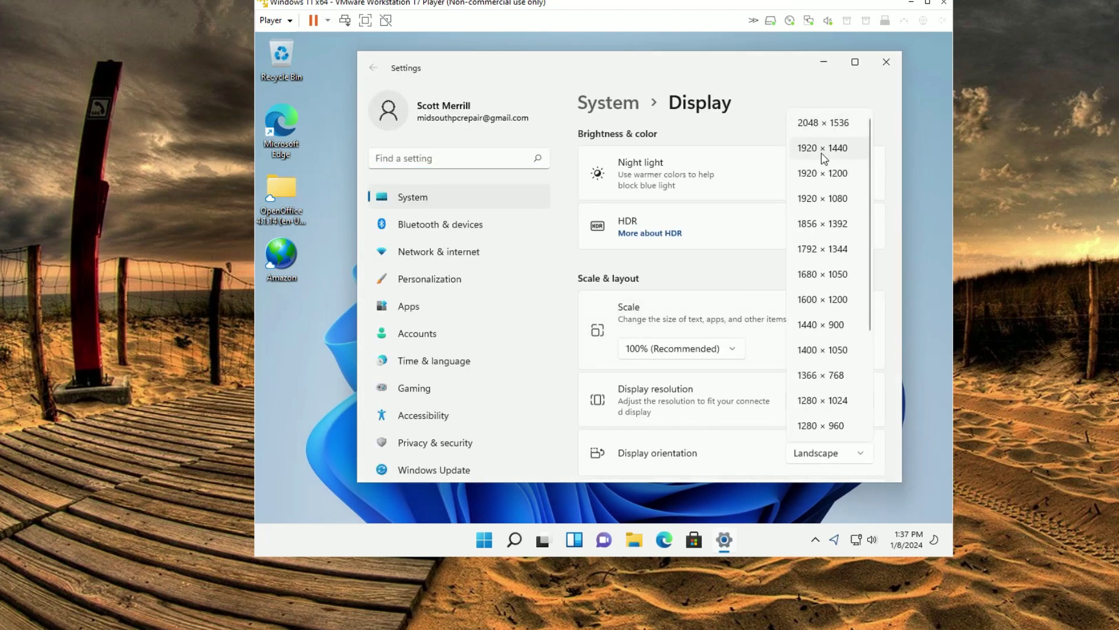
click(822, 150)
click(373, 307)
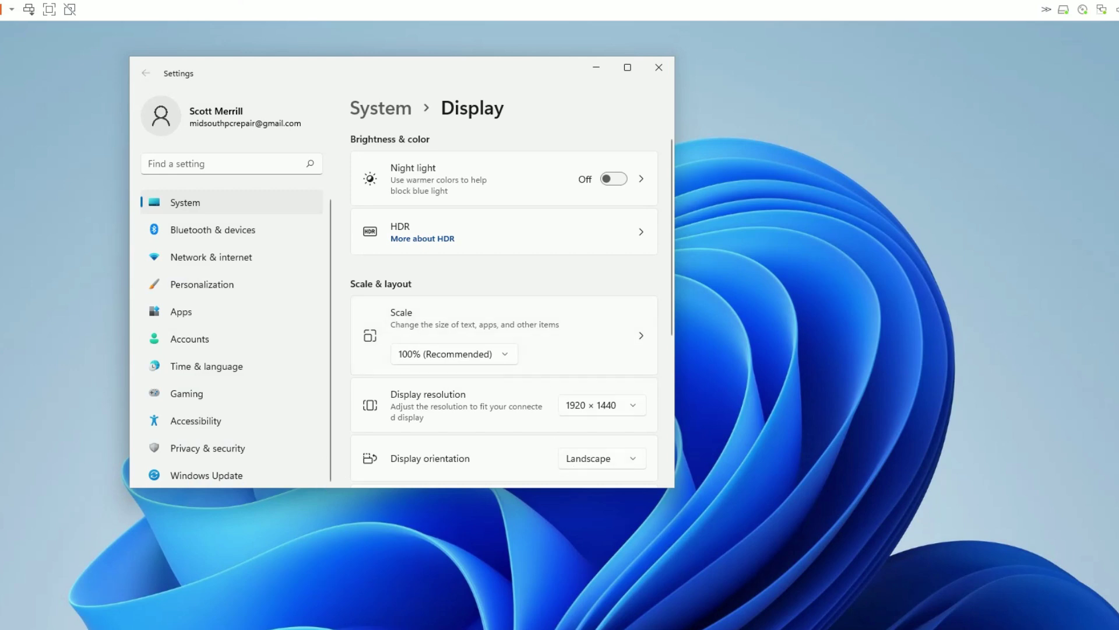
Enlarge and then close the guest's Settings window.
key(super)
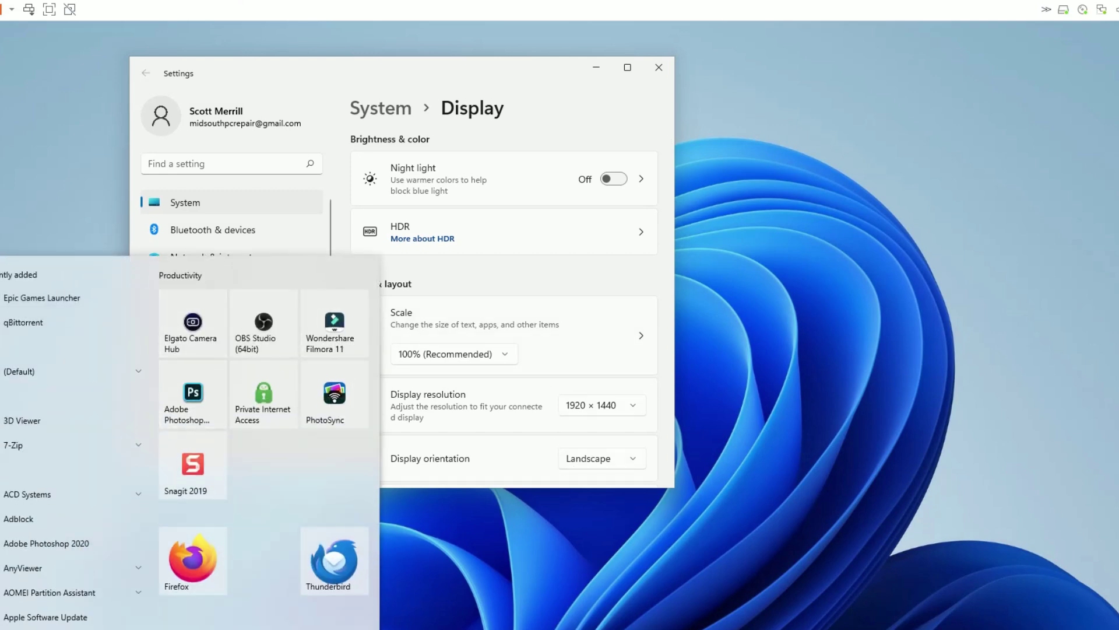
key(super)
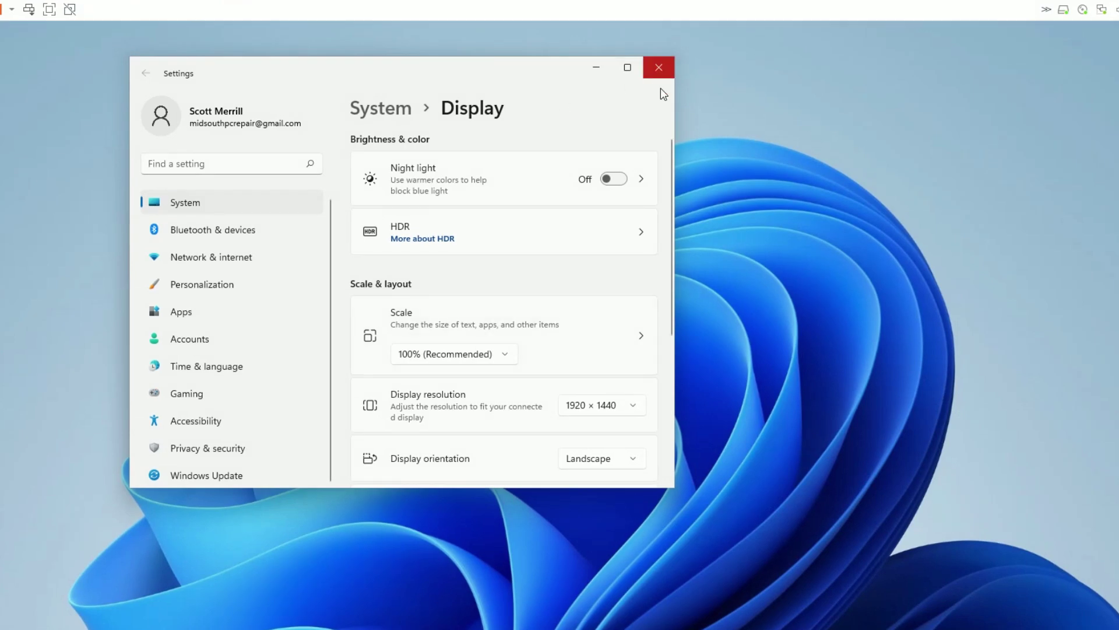
drag(673, 488, 868, 621)
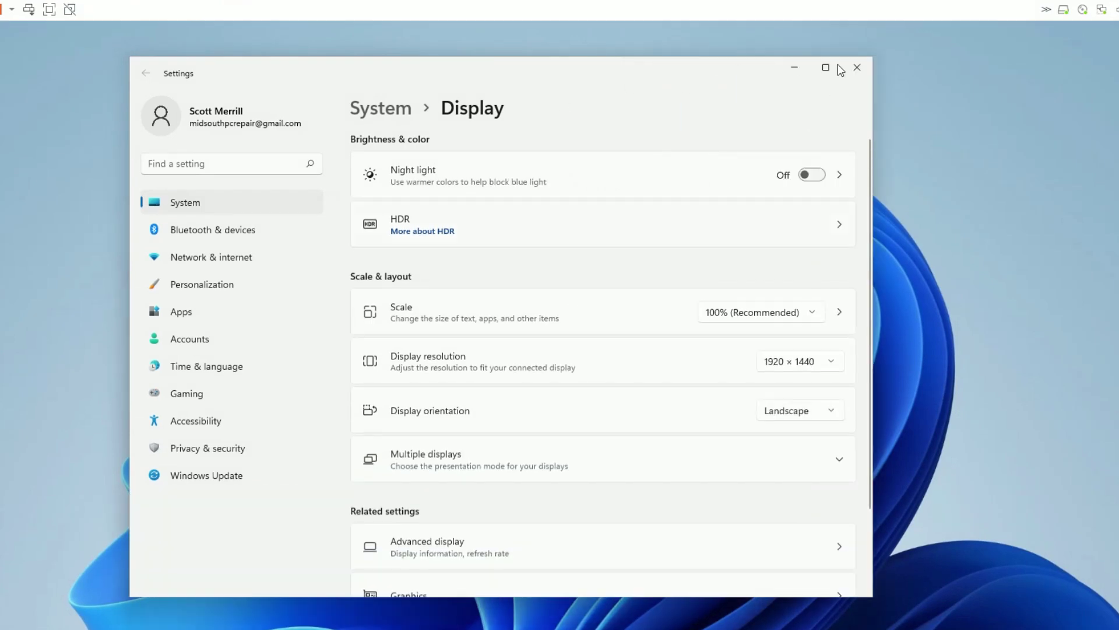
click(857, 65)
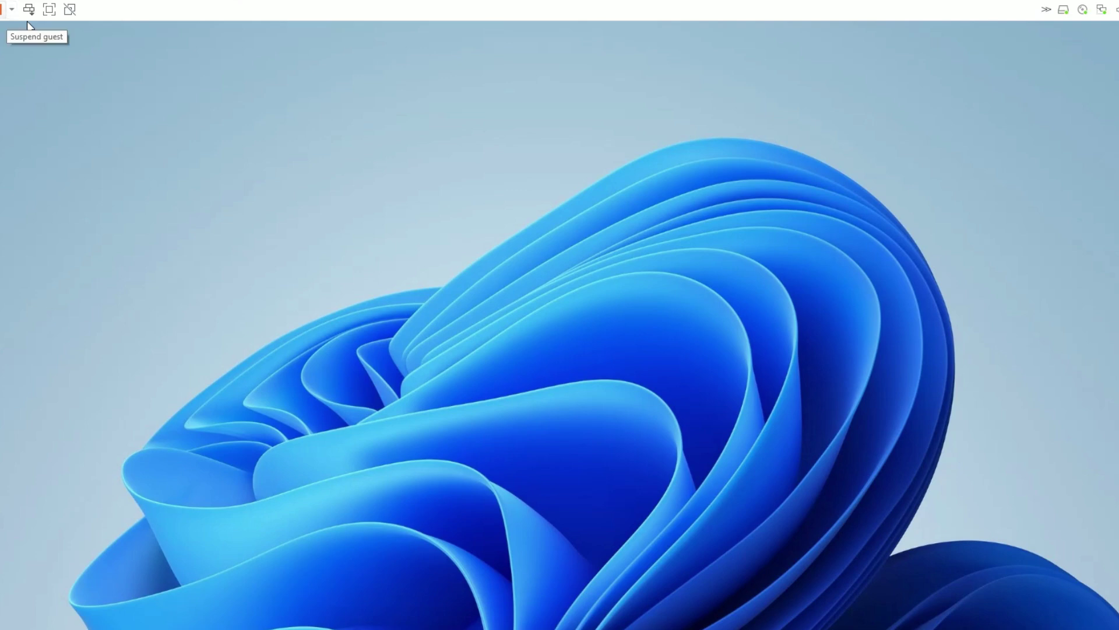
Shut down the guest, relaunch VMware Player via a 'vm' search, and power on Windows 11 x64.
click(12, 9)
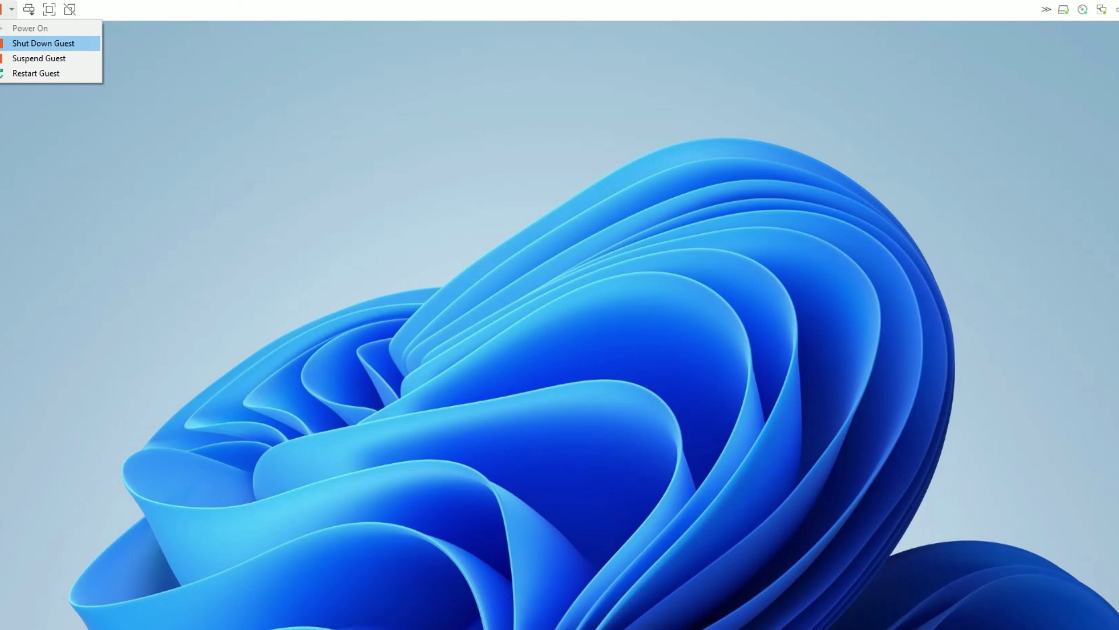
click(67, 43)
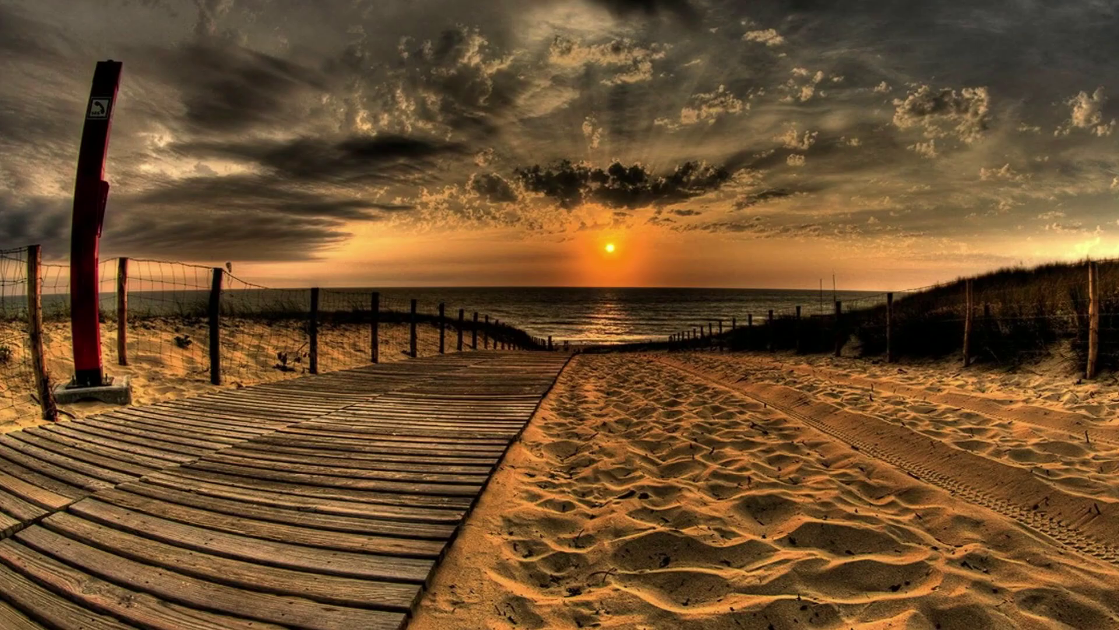
key(super)
text(vm)
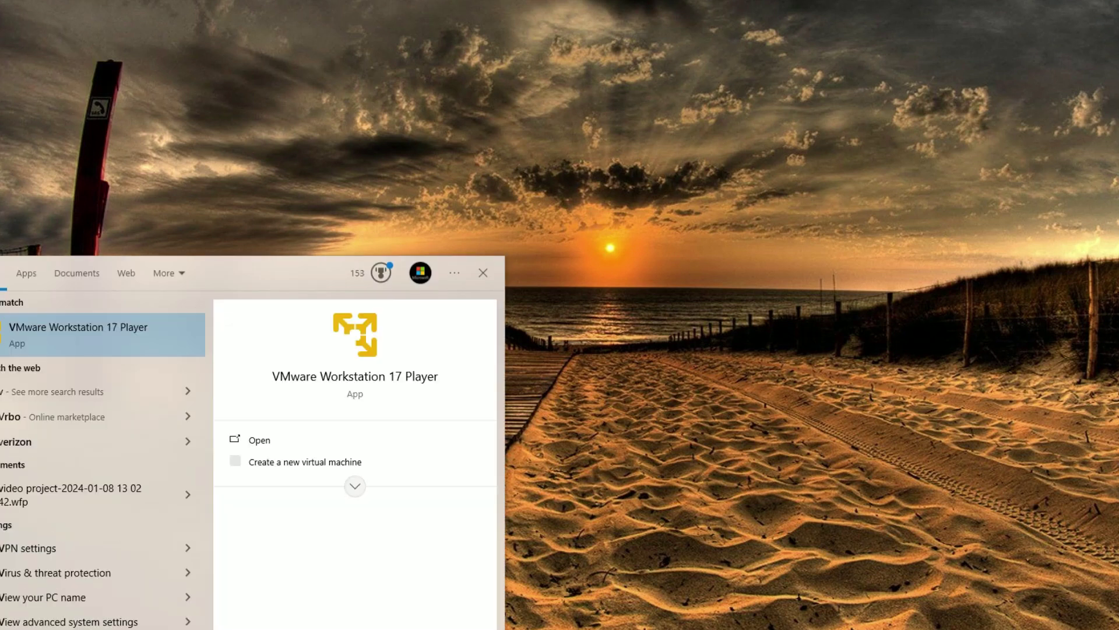
key(Return)
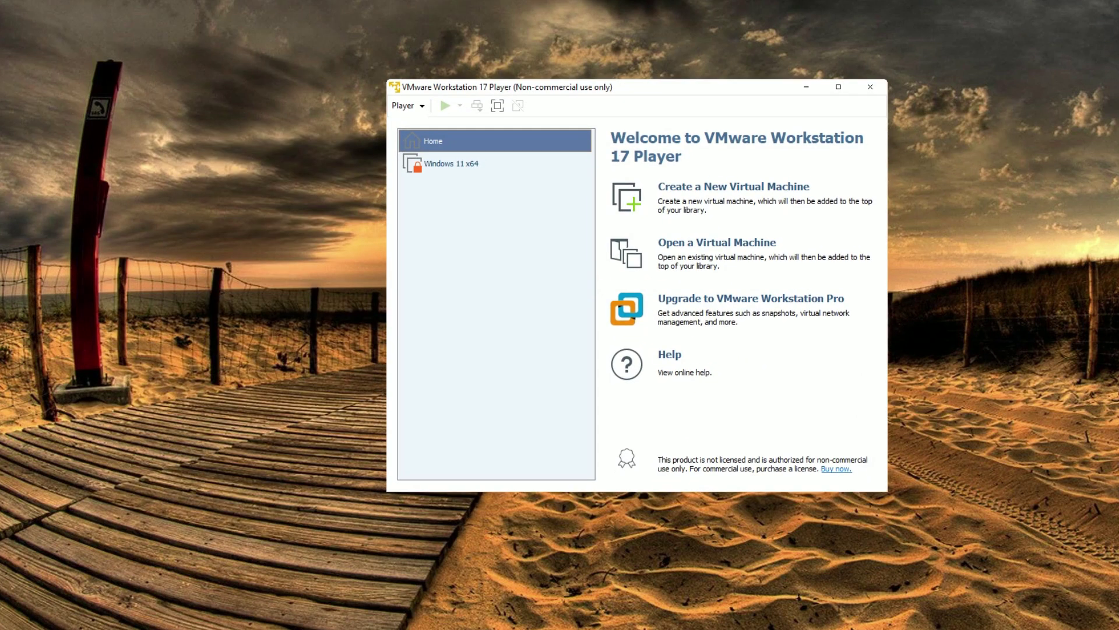
double_click(450, 163)
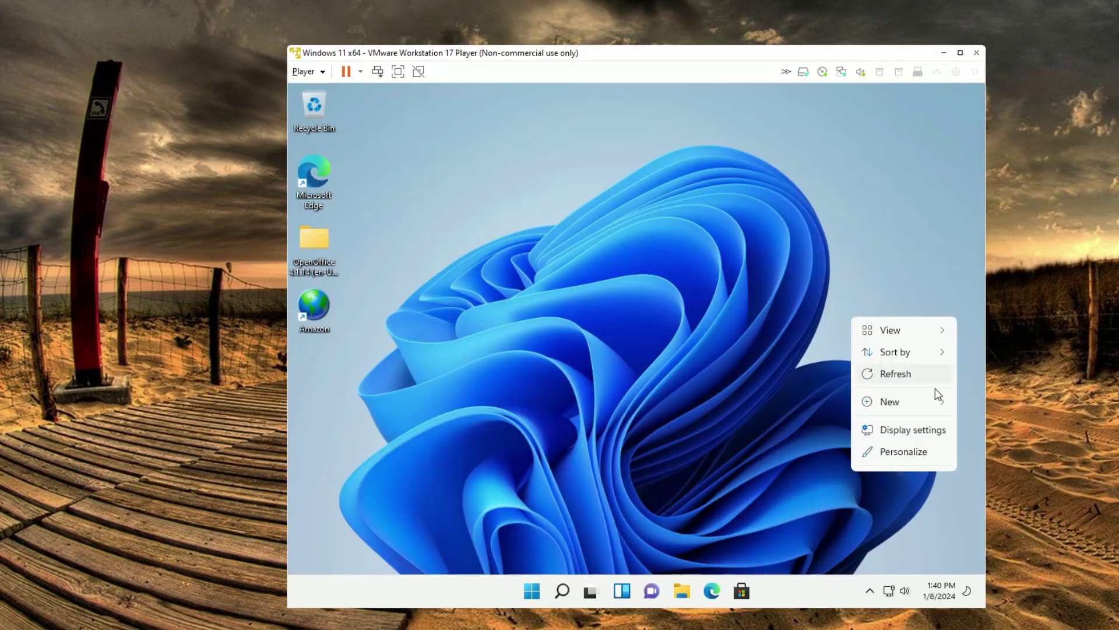
Choose a larger display resolution in the Windows 11 guest's Display settings, then launch its Settings app.
click(904, 432)
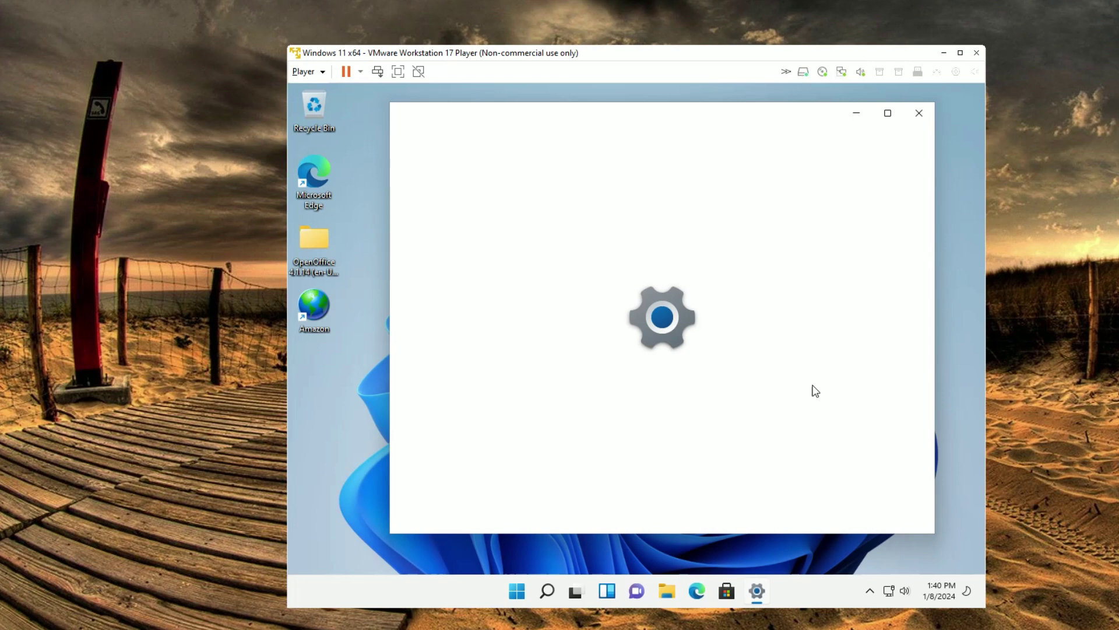
click(881, 461)
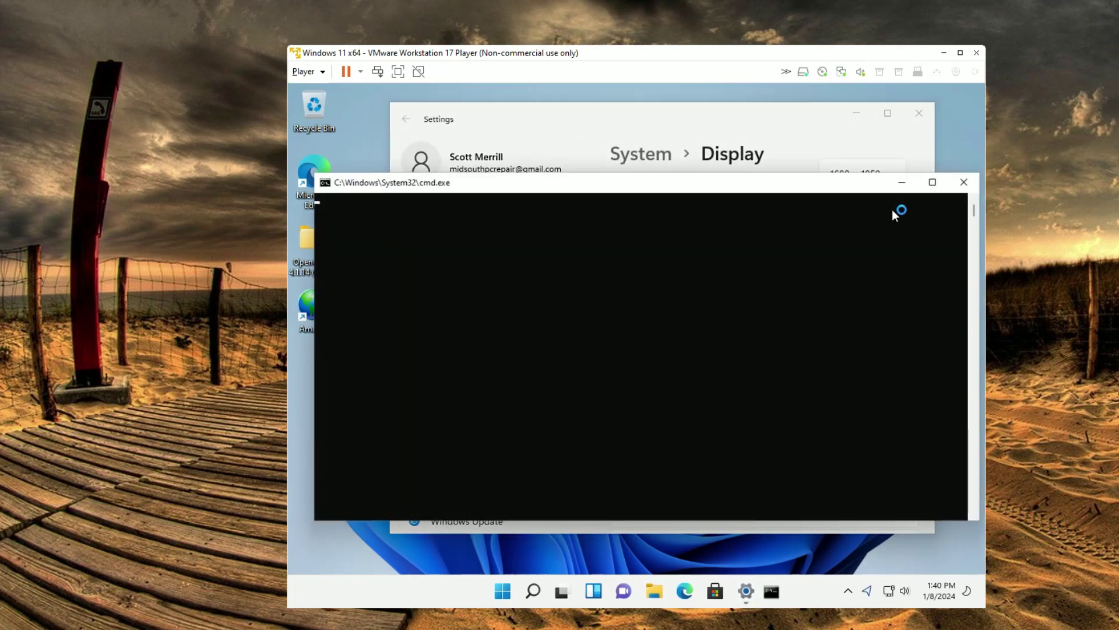
scroll(903, 242, up, 3)
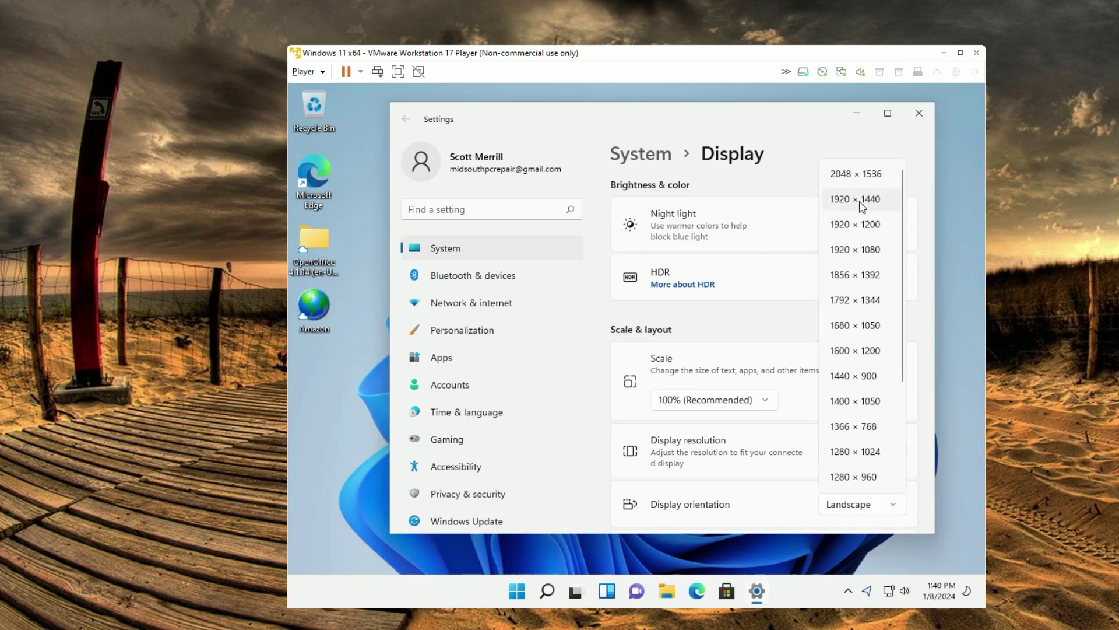
click(853, 249)
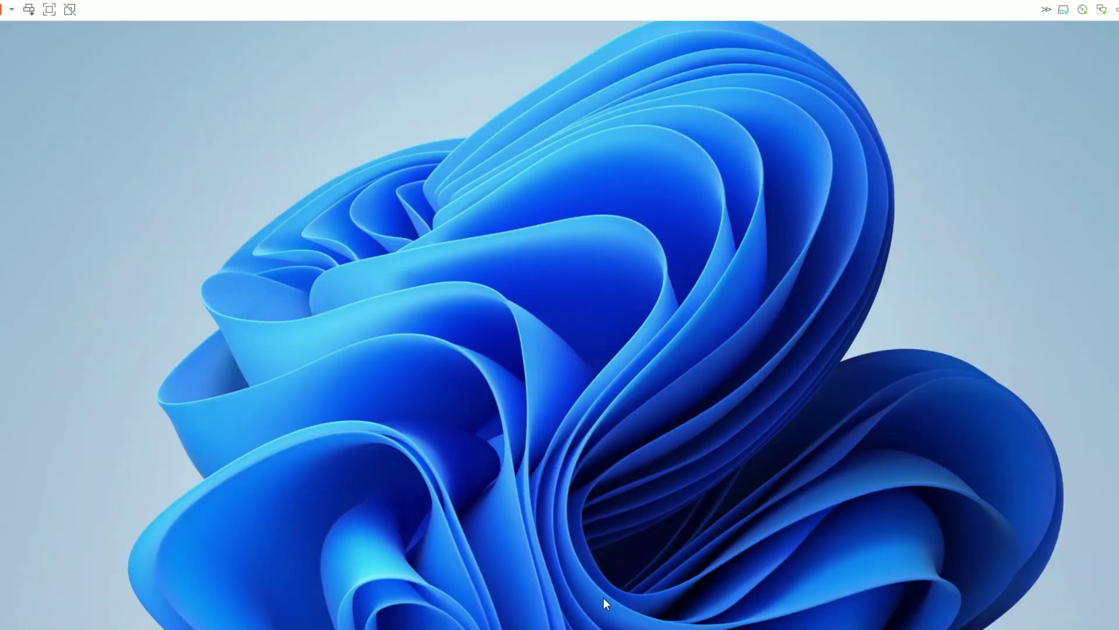
key(super)
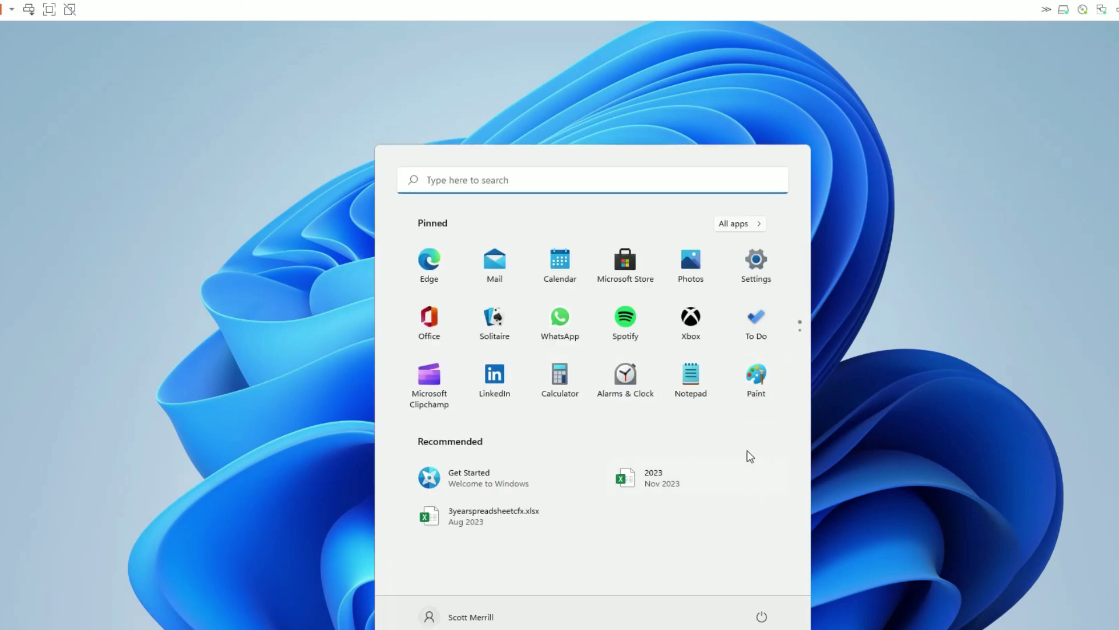
click(756, 265)
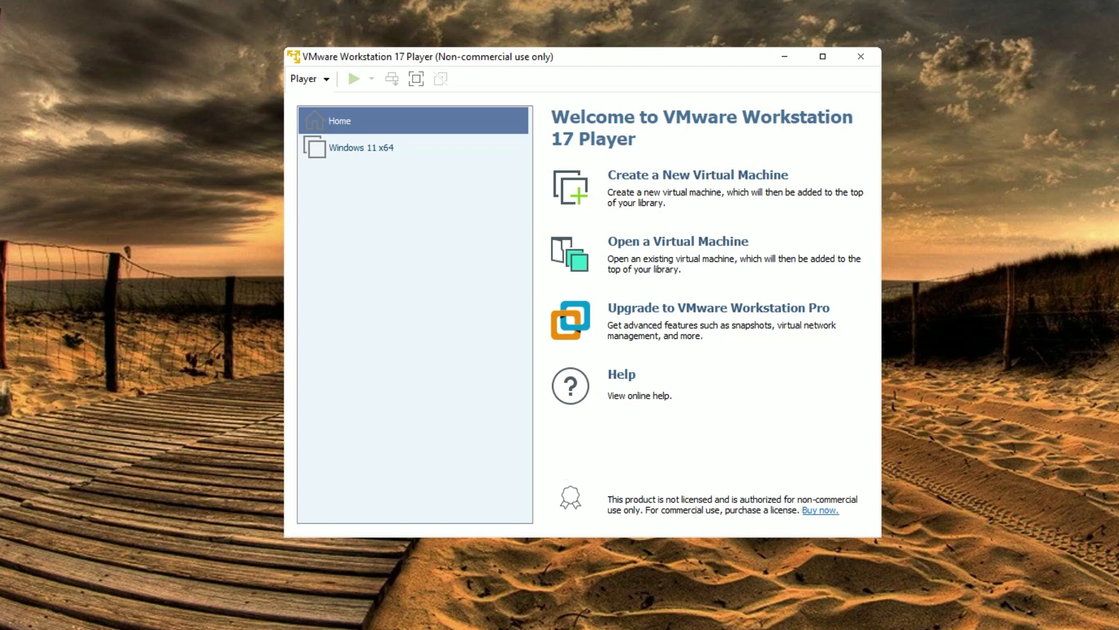
Delete the Windows 11 x64 VM from disk, confirming its folder goes to the Recycle Bin.
click(361, 147)
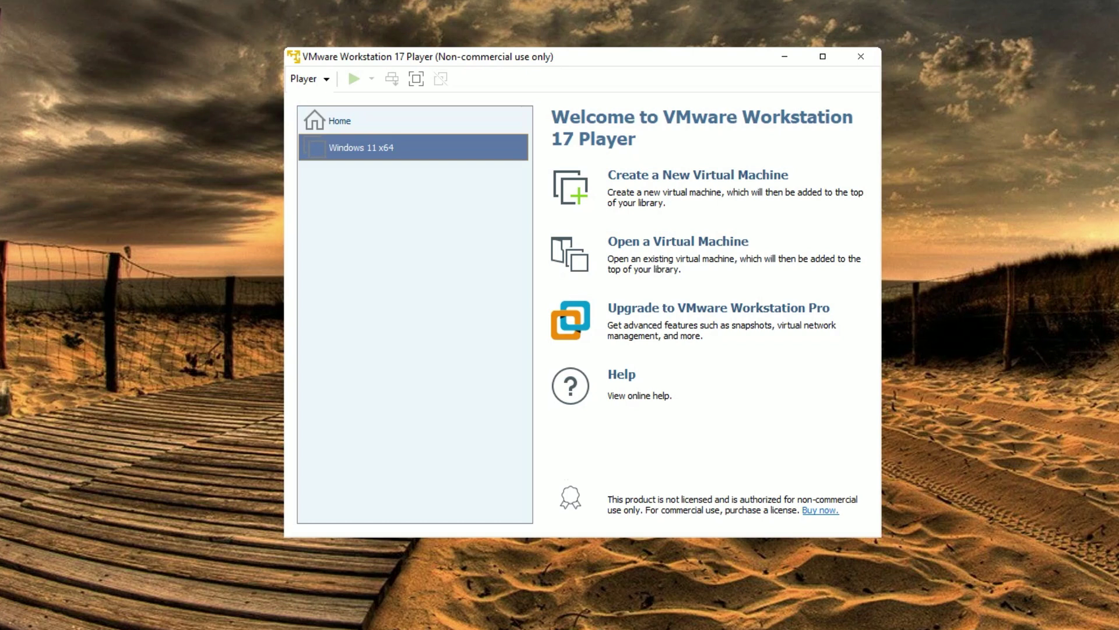
right_click(401, 154)
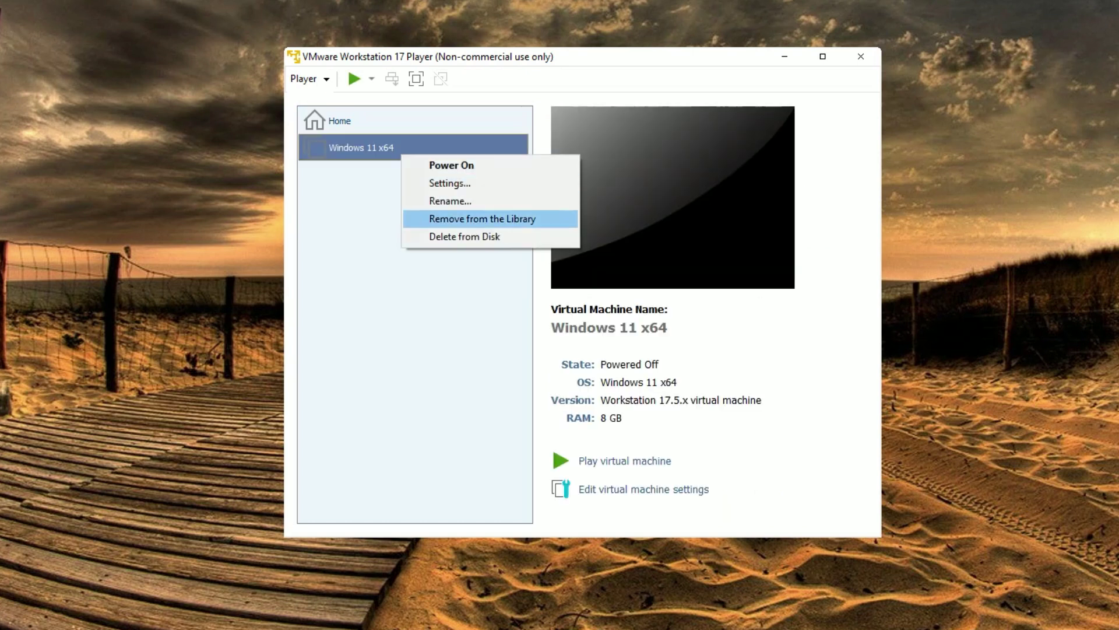
key(Down)
key(Return)
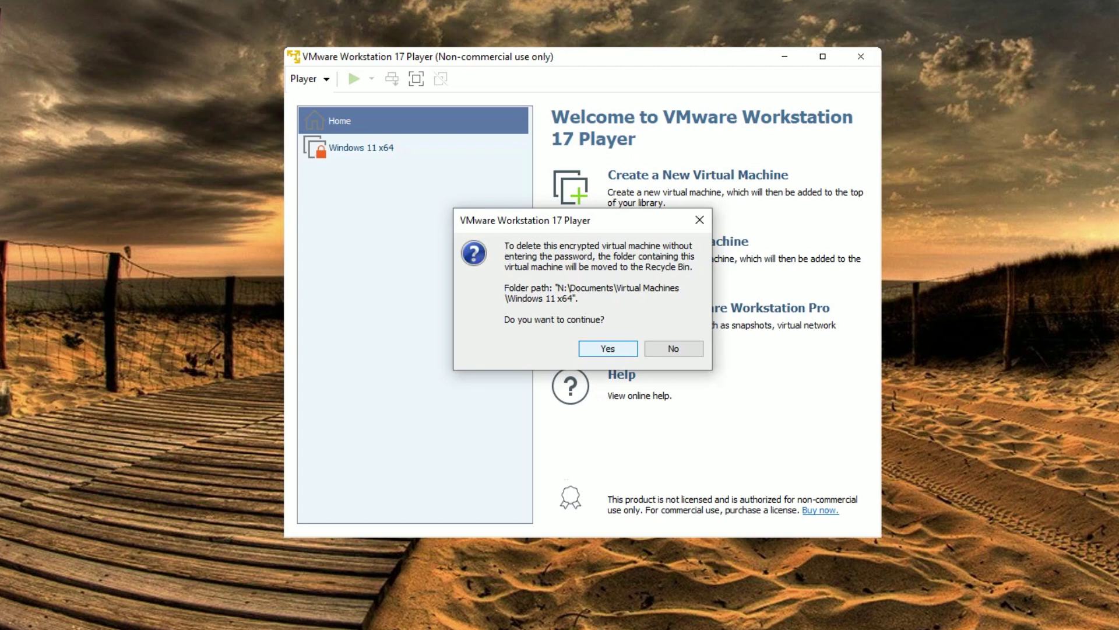
key(Return)
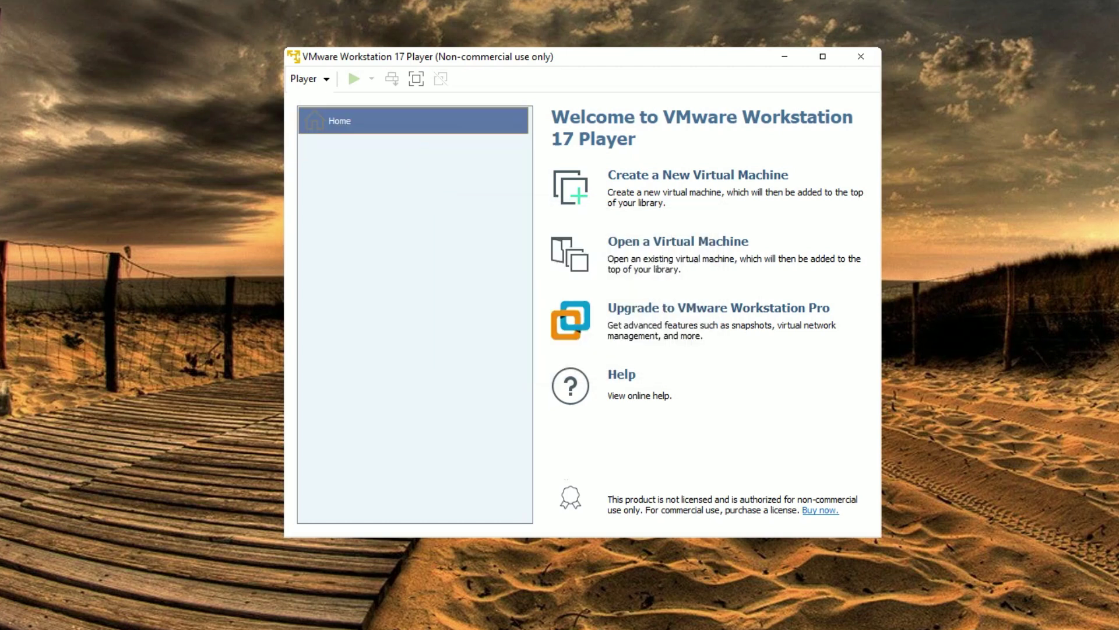